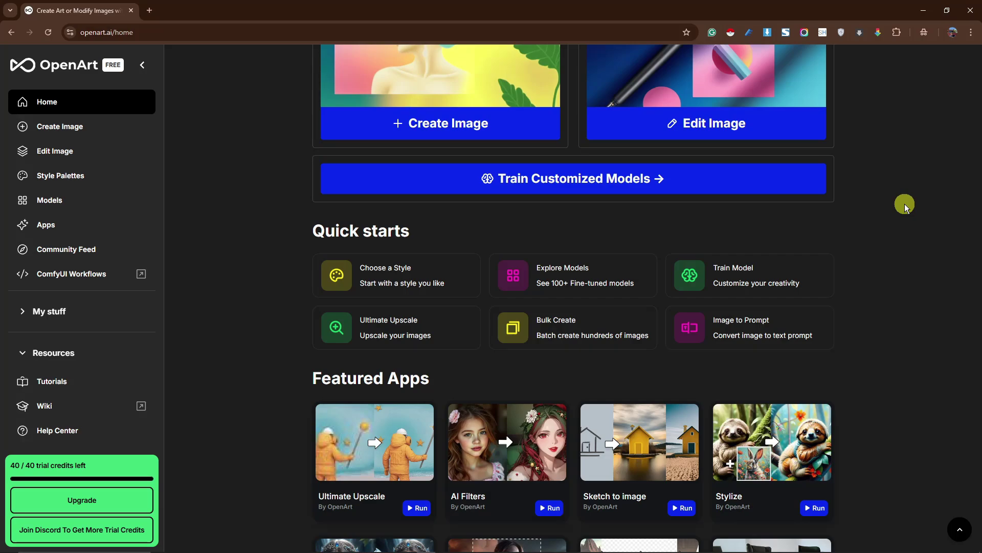
- Open the Create Image page from the sidebar
scroll(890, 250, down, 4)
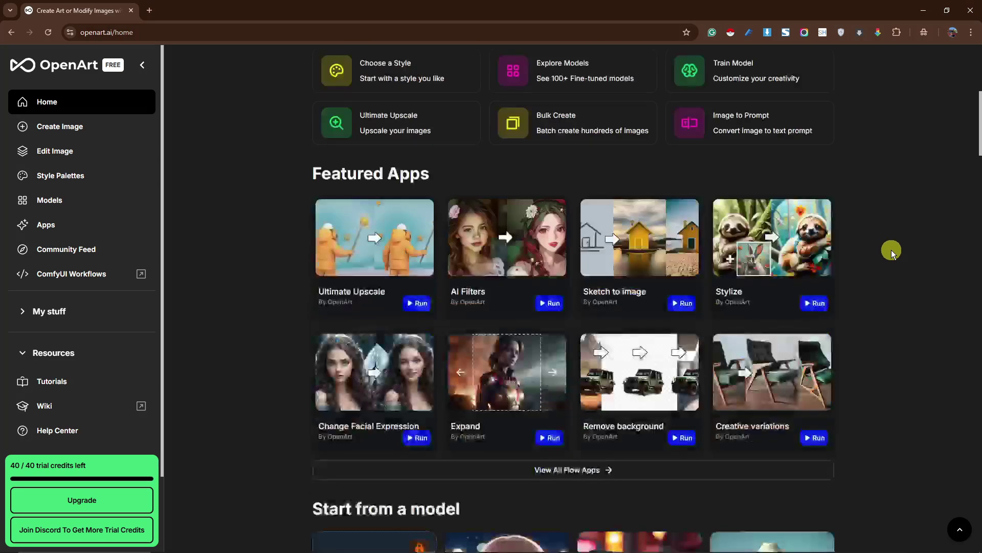
scroll(892, 249, up, 3)
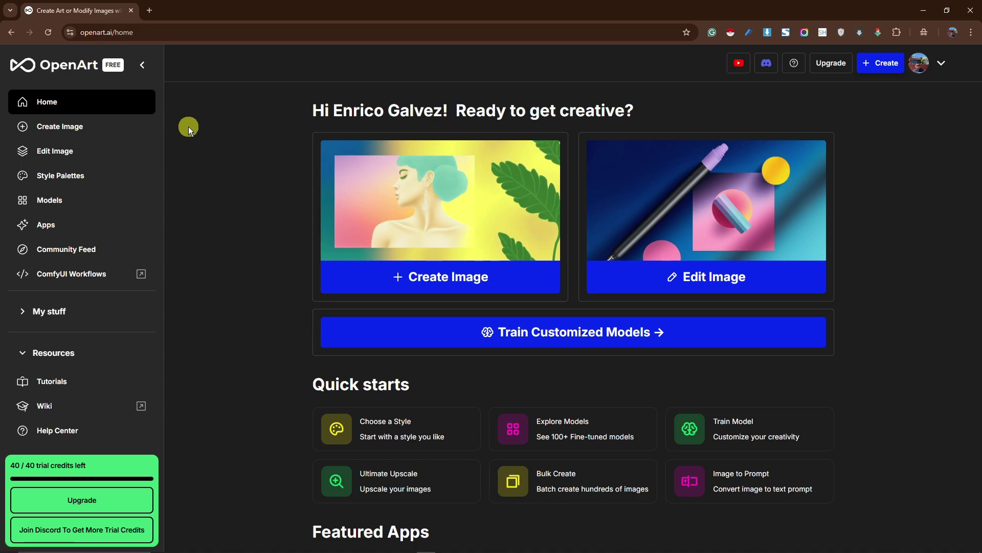
click(53, 129)
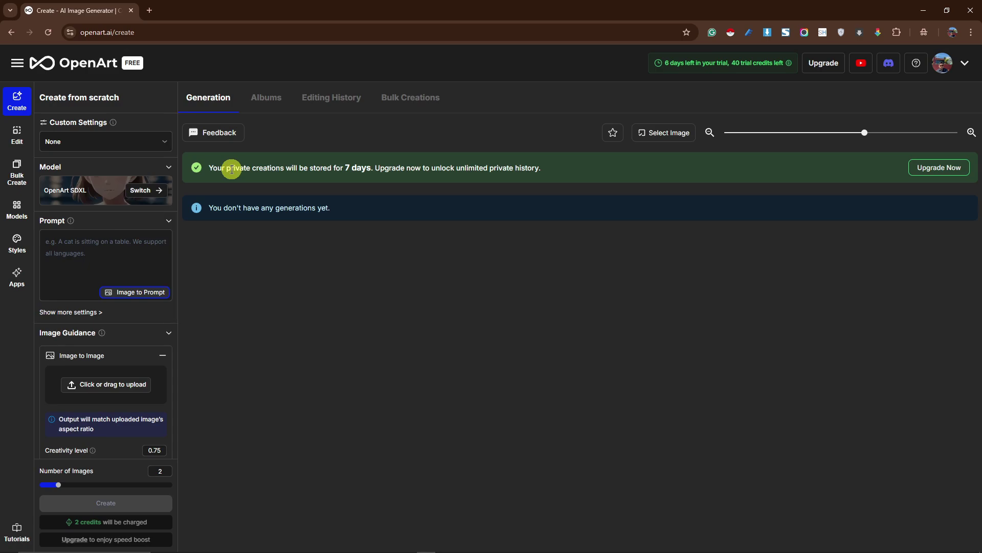
scroll(172, 263, down, 3)
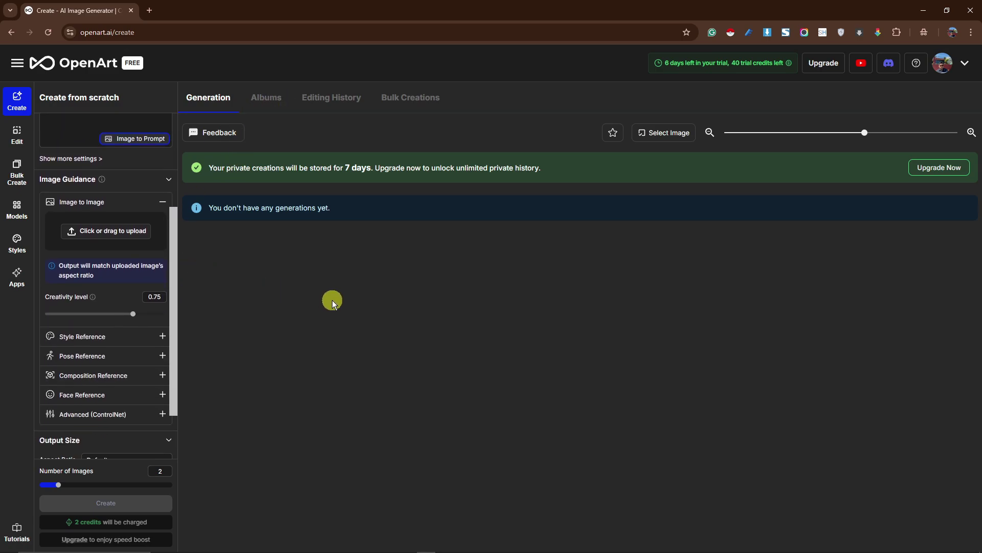
scroll(118, 322, up, 1)
scroll(119, 322, up, 5)
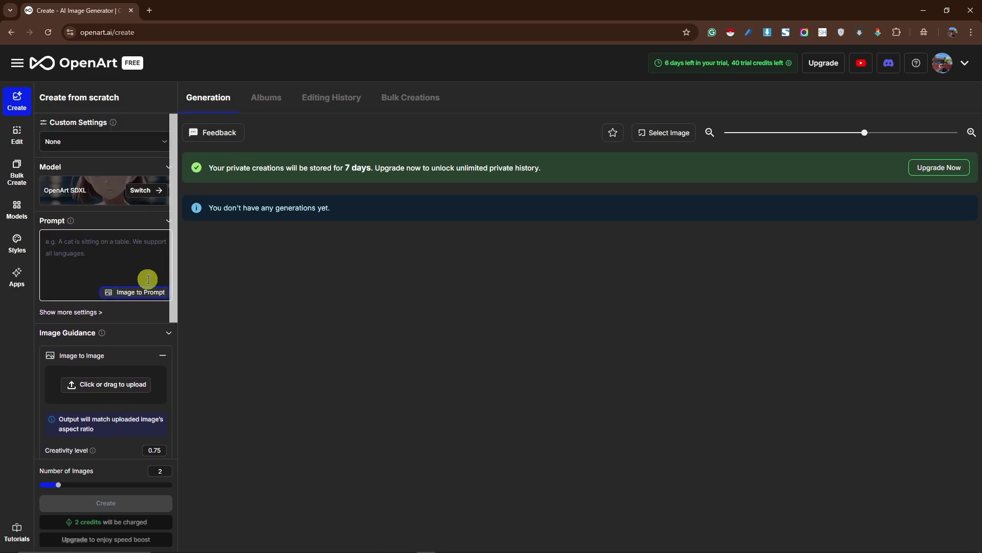
- Browse the list of available models, then return to image creation
click(143, 192)
scroll(455, 277, down, 1)
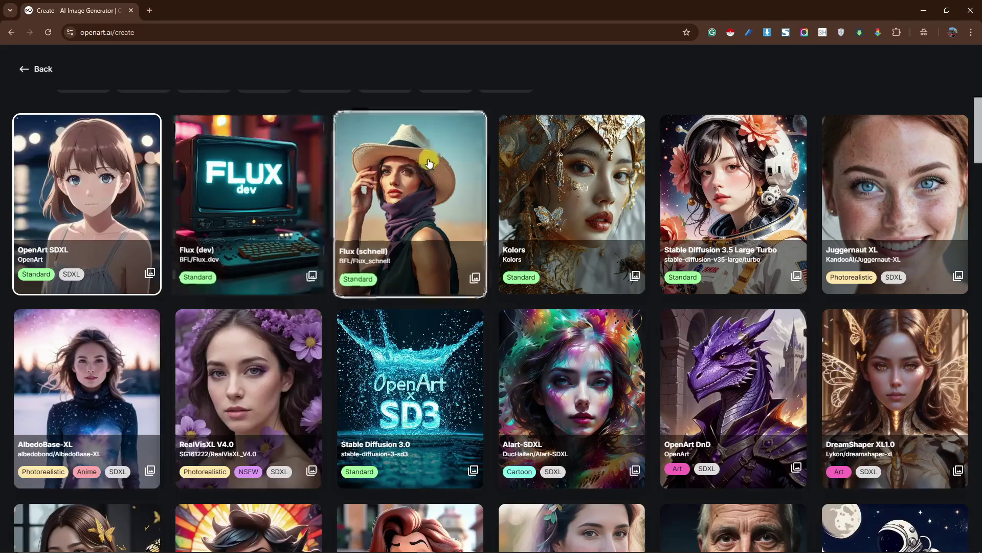
click(31, 68)
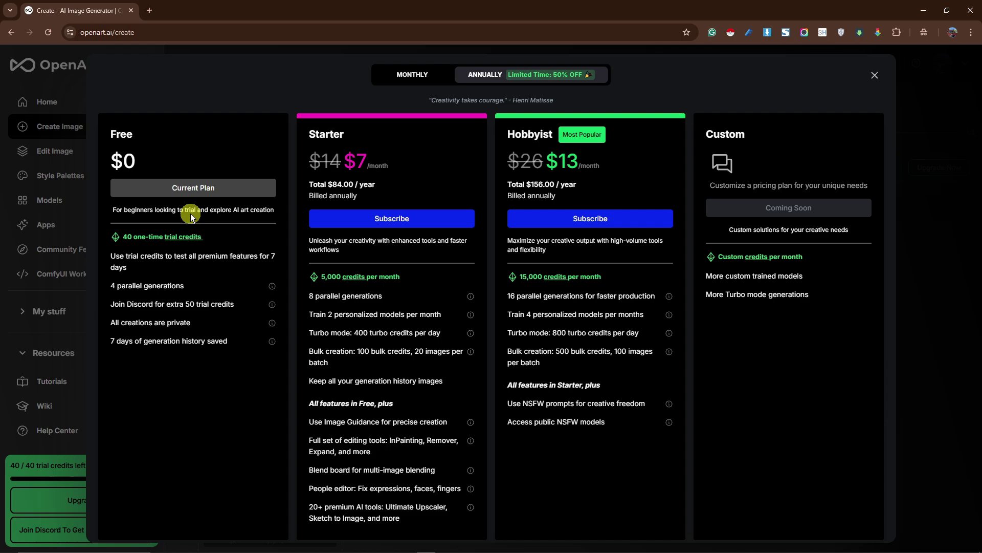
- Compare monthly and annual plan prices in the pricing overlay, then close it
click(421, 81)
click(478, 74)
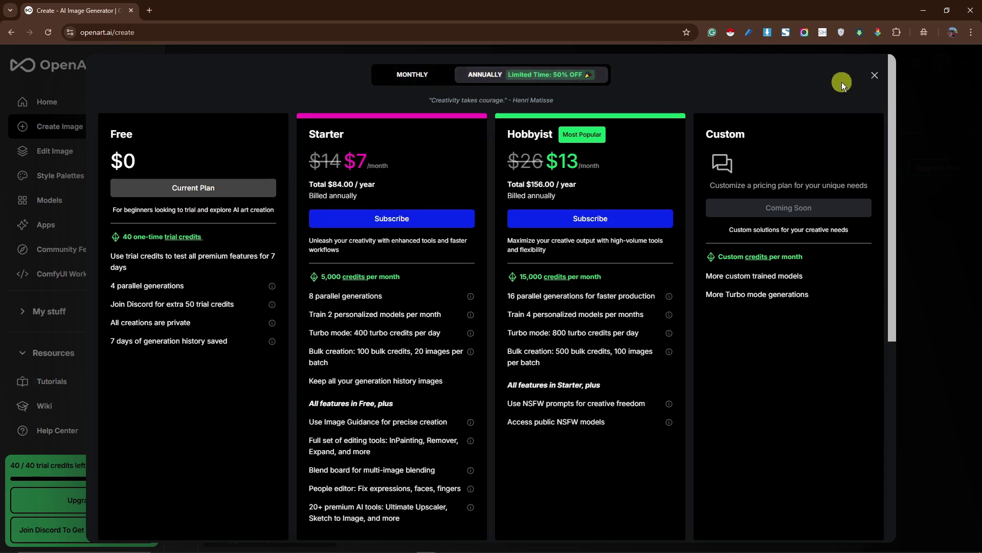
click(875, 78)
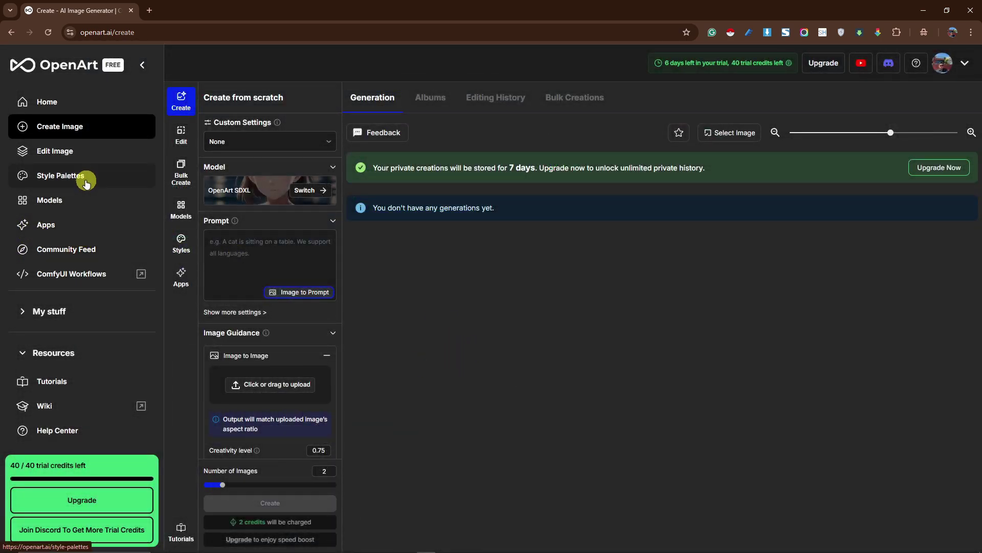
- Browse the Community Feed image gallery
click(88, 251)
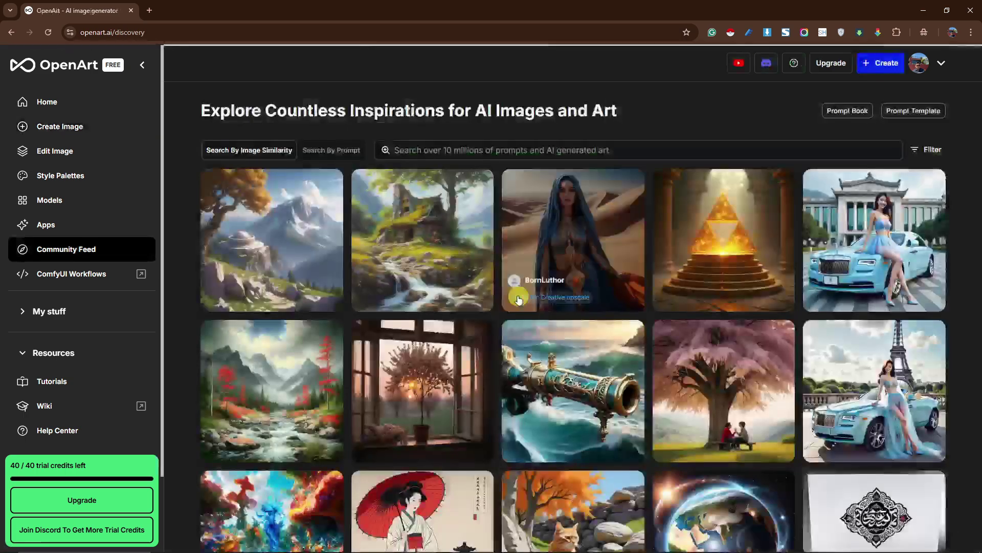
scroll(533, 303, down, 8)
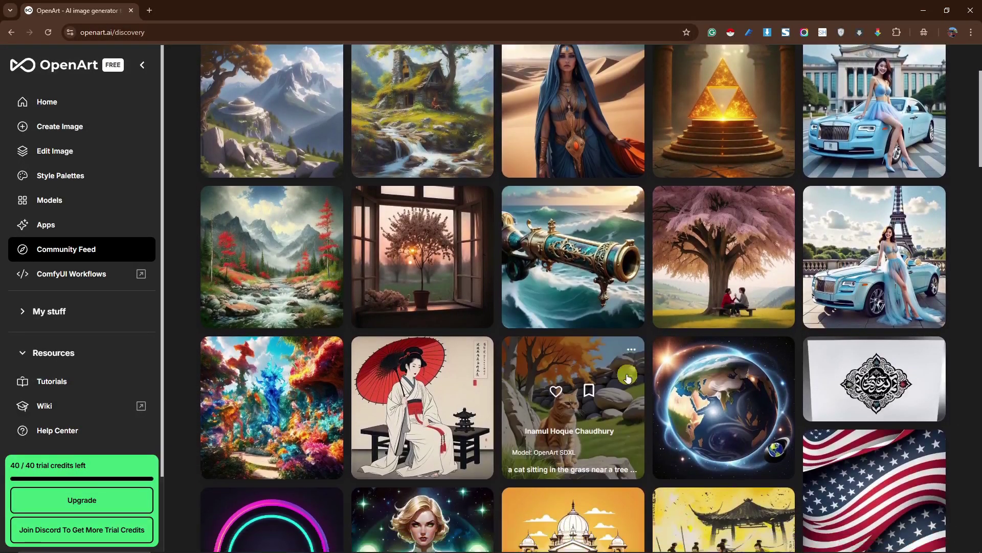
scroll(628, 372, down, 8)
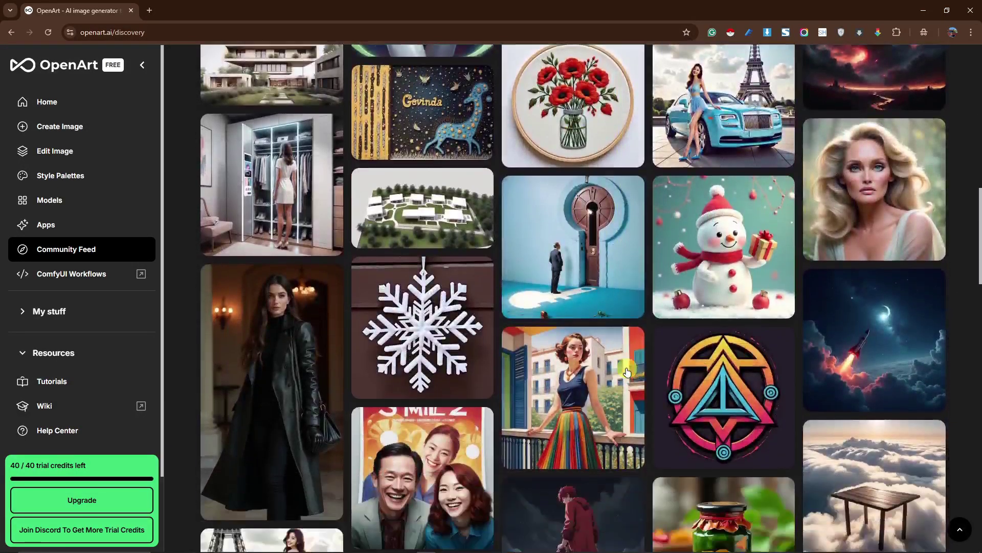
scroll(627, 372, up, 20)
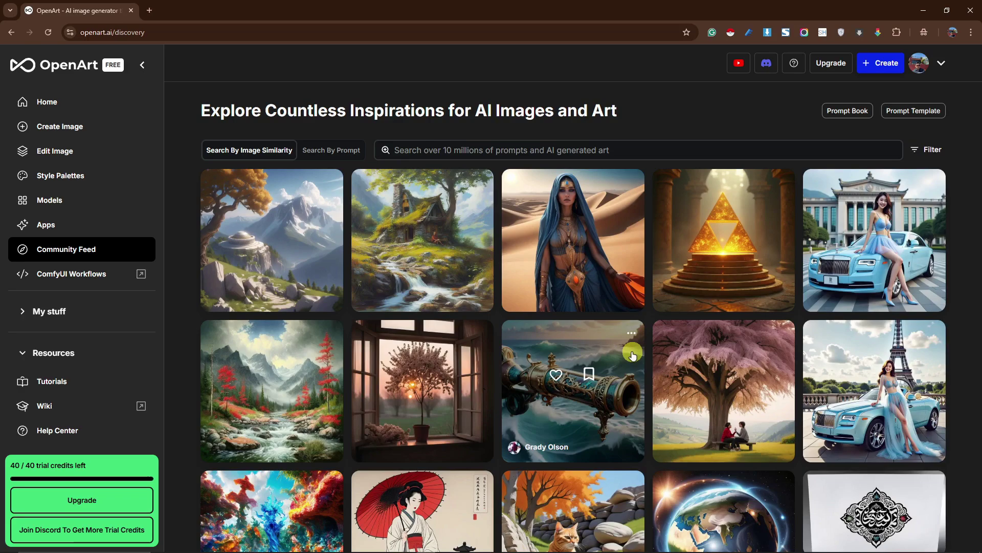
- Open the Apps page and look through the creative, editing and utility apps
click(47, 226)
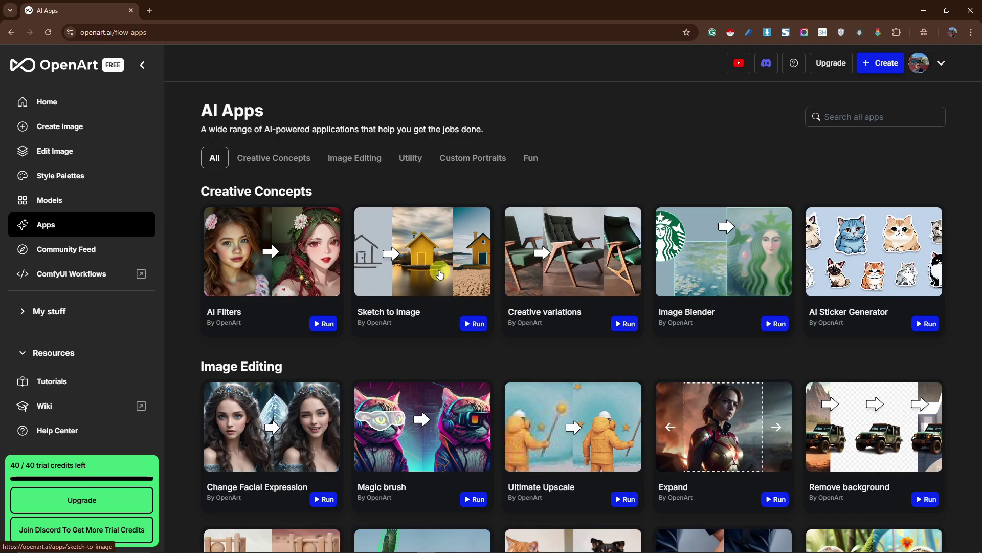
scroll(413, 316, down, 7)
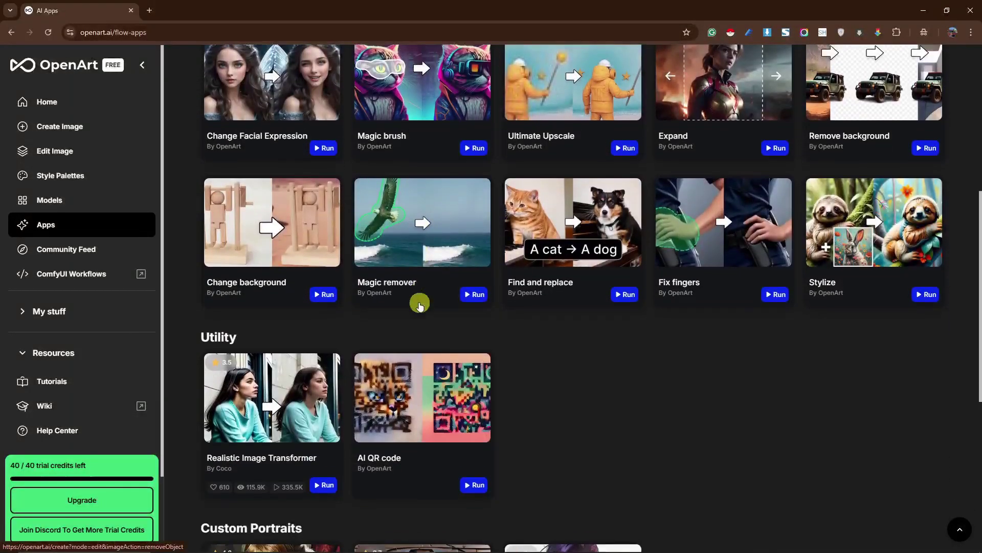
scroll(321, 353, down, 3)
scroll(333, 349, up, 5)
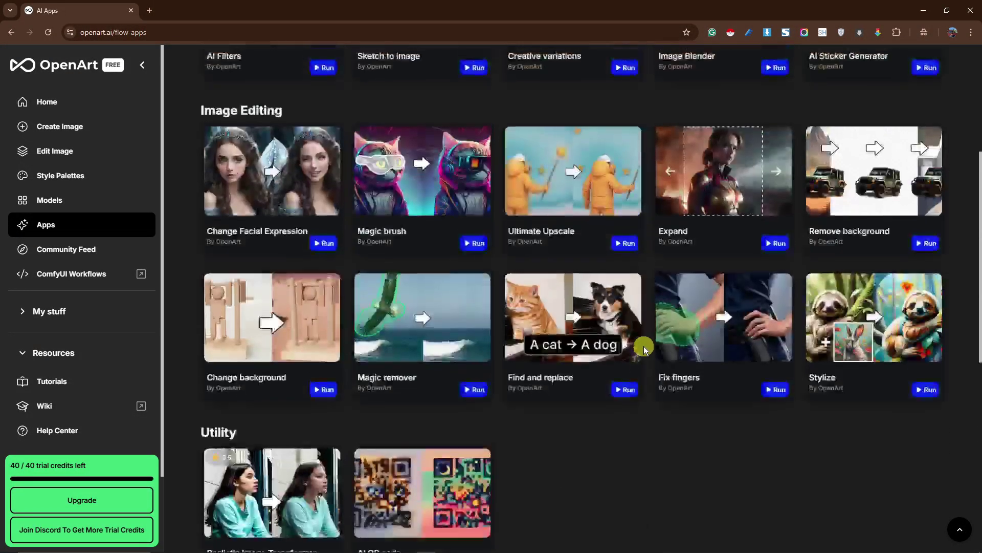
scroll(588, 389, up, 2)
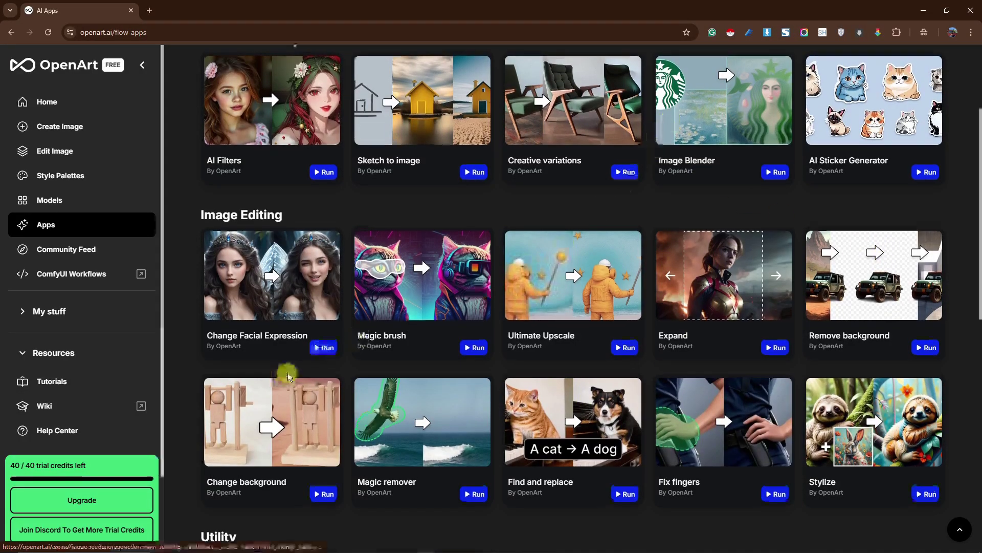
scroll(290, 373, up, 3)
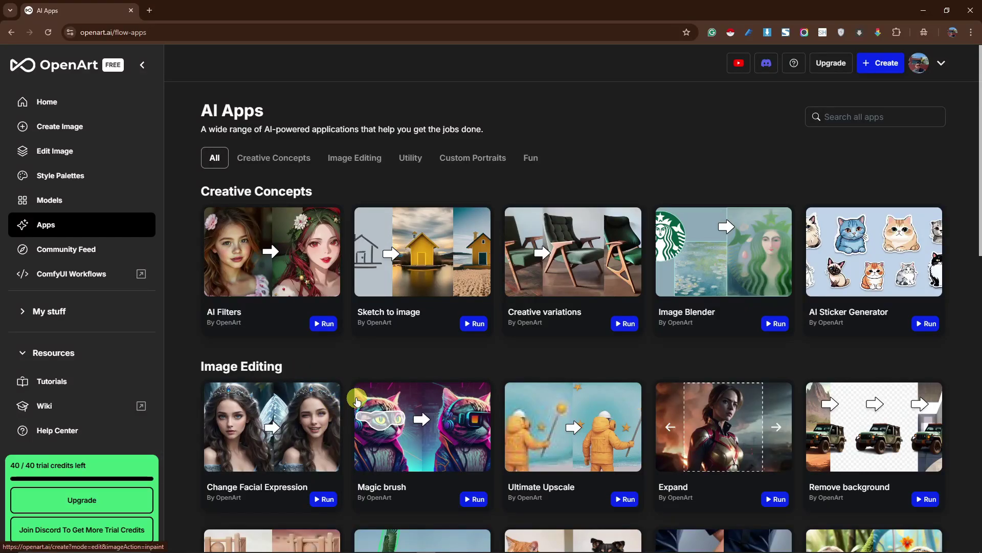
- Open Sketch to image, try the room and headphones-girl sample sketches, then remove the sample
click(473, 324)
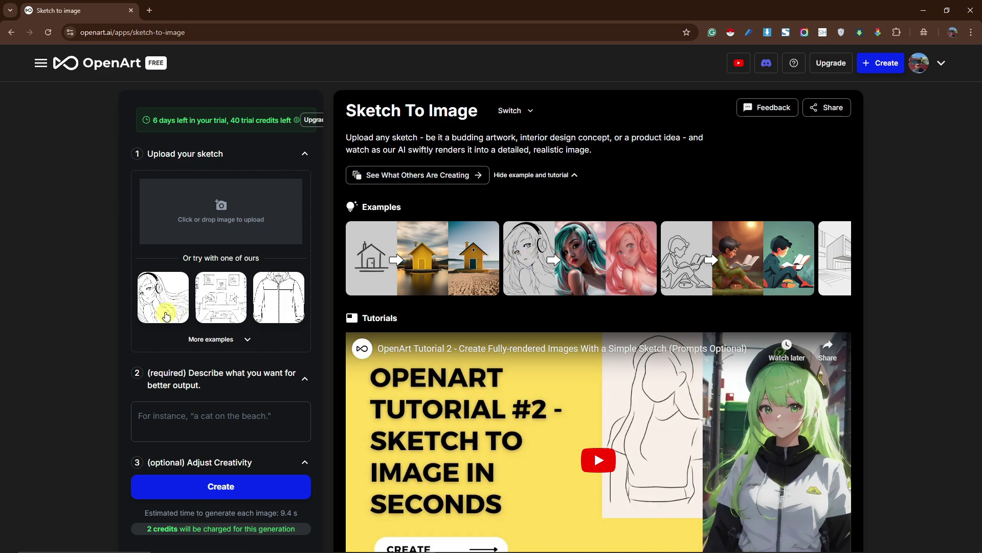
click(218, 296)
click(176, 302)
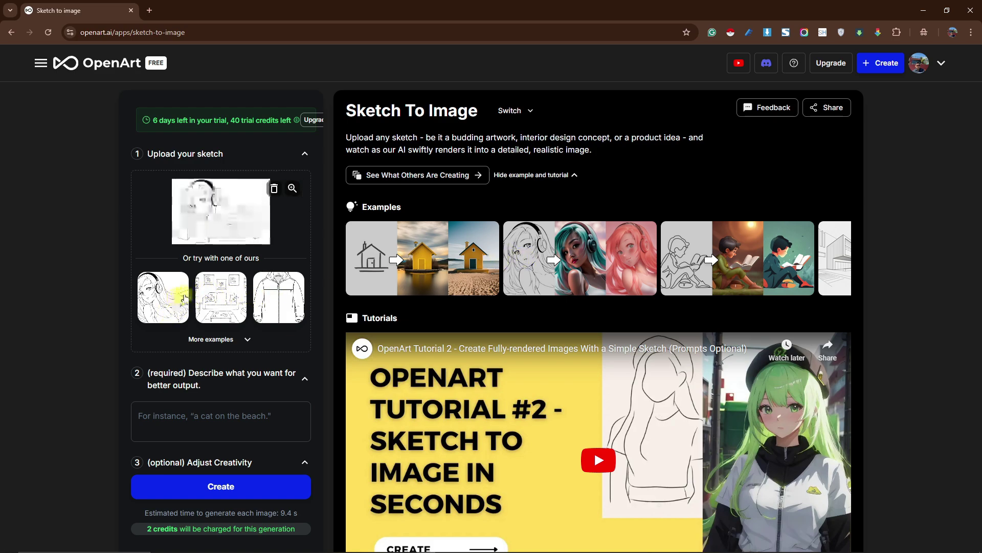
click(250, 339)
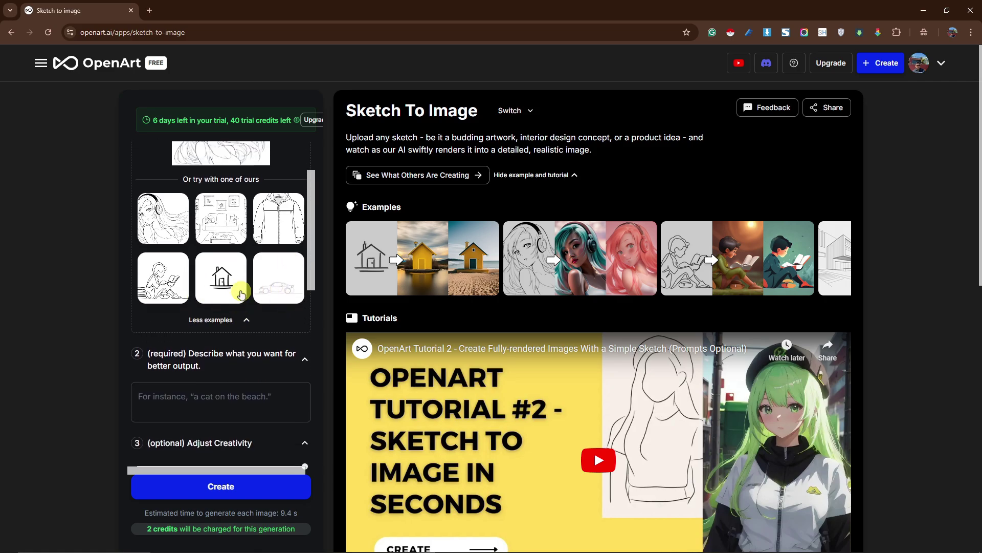
click(248, 399)
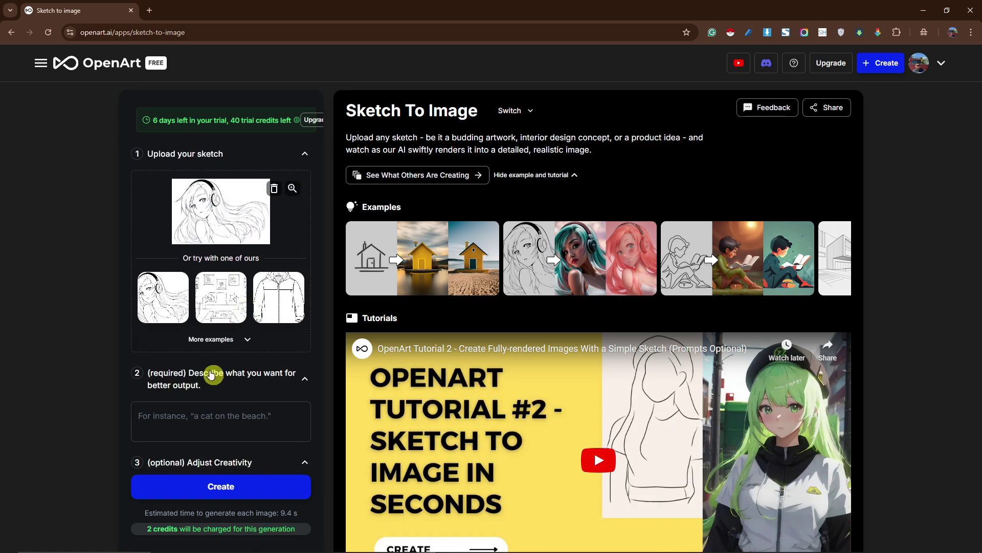
click(274, 188)
- Upload the building sketch from the Downloads folder
click(230, 233)
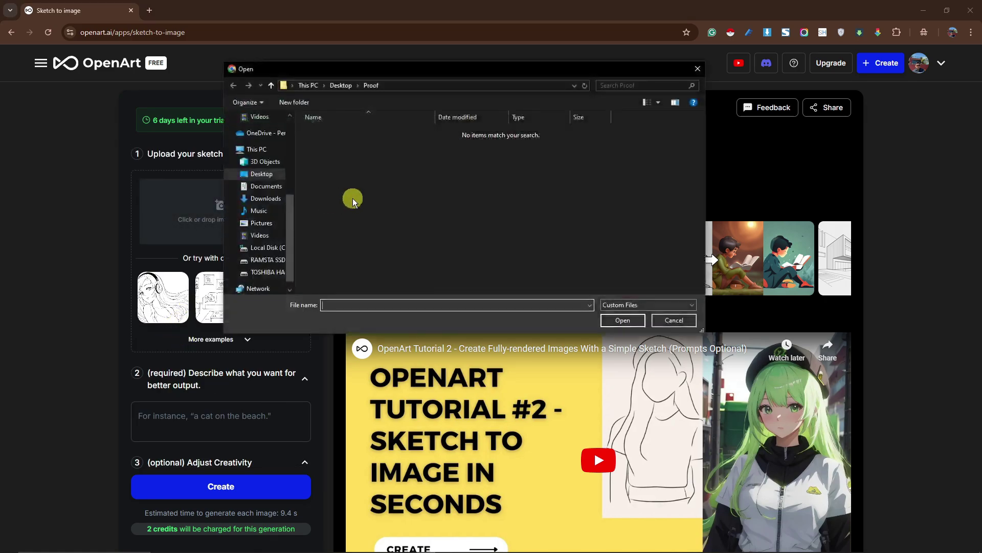
scroll(271, 167, up, 5)
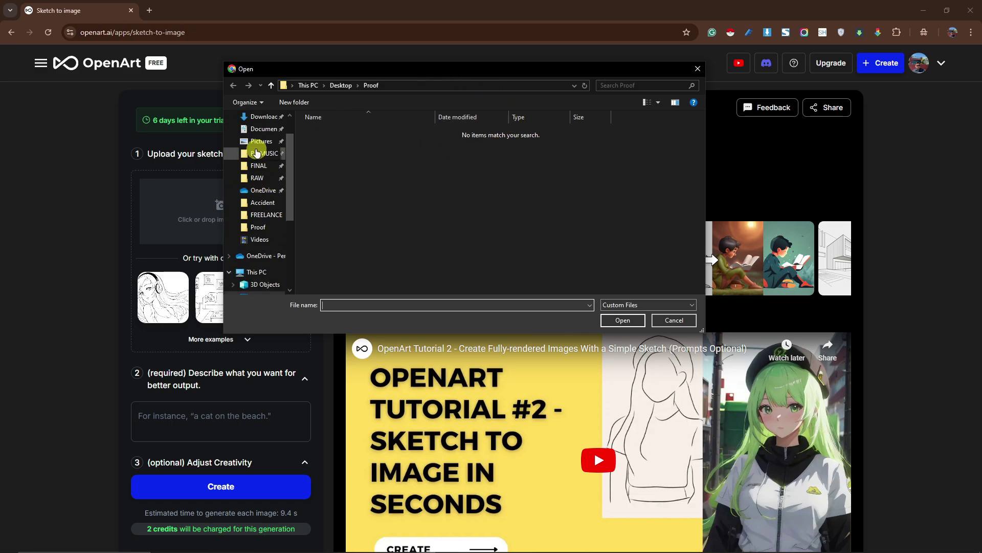
click(264, 148)
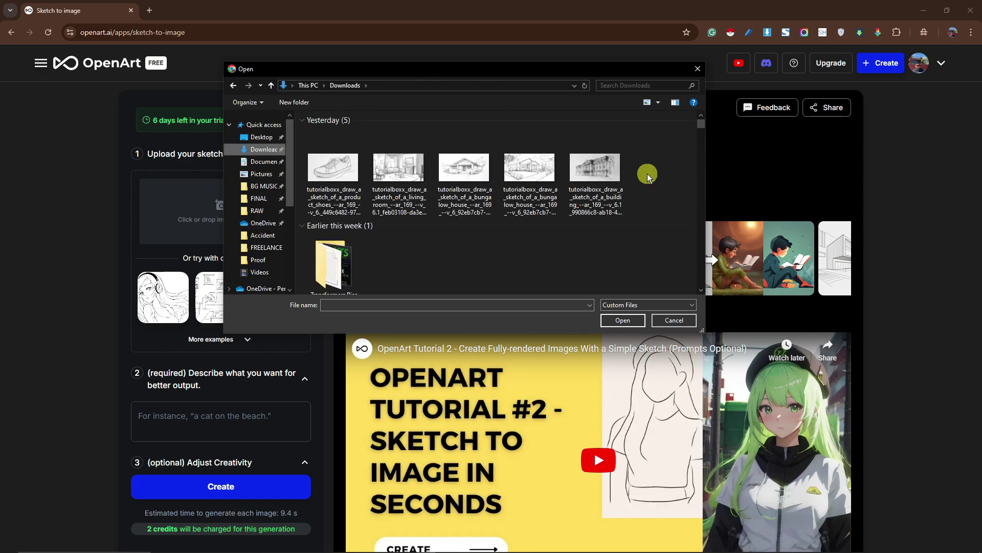
double_click(593, 168)
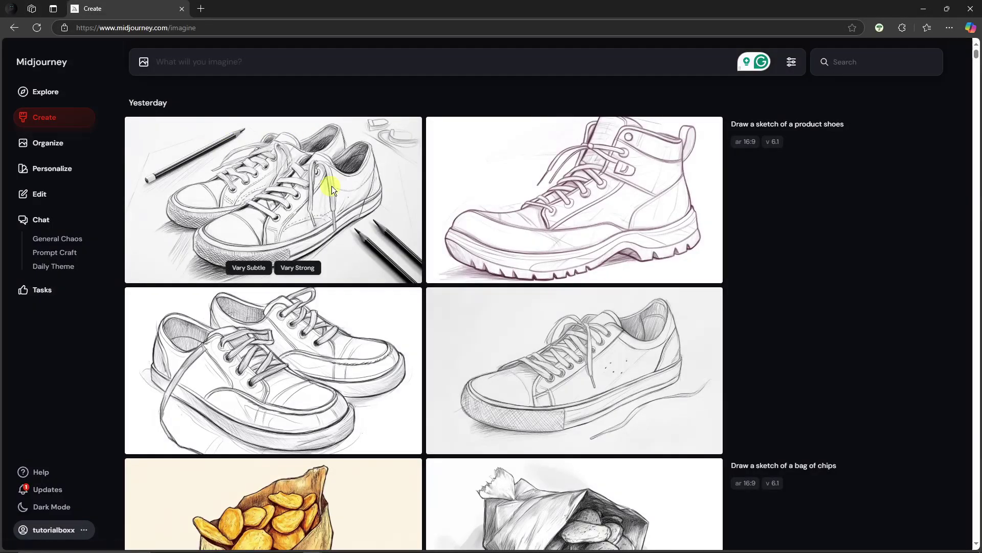
scroll(382, 214, down, 2)
scroll(382, 214, down, 10)
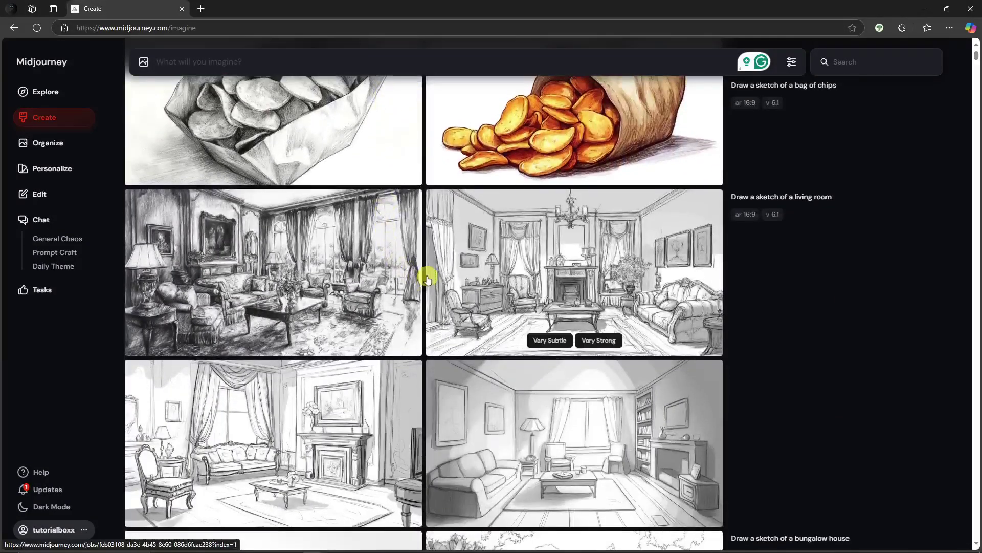
scroll(428, 268, up, 12)
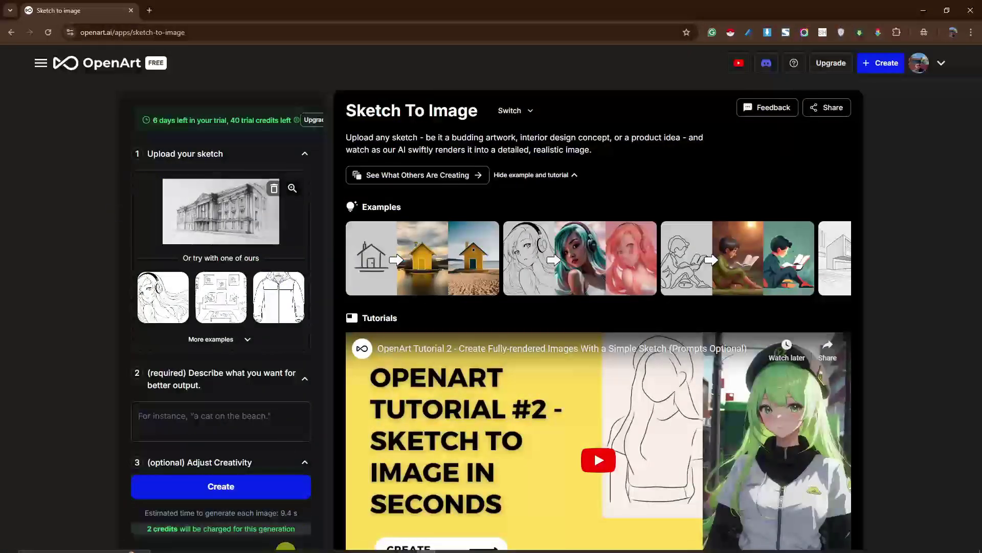
- Open the building sketch from Downloads in Photos
key(super+e)
click(460, 229)
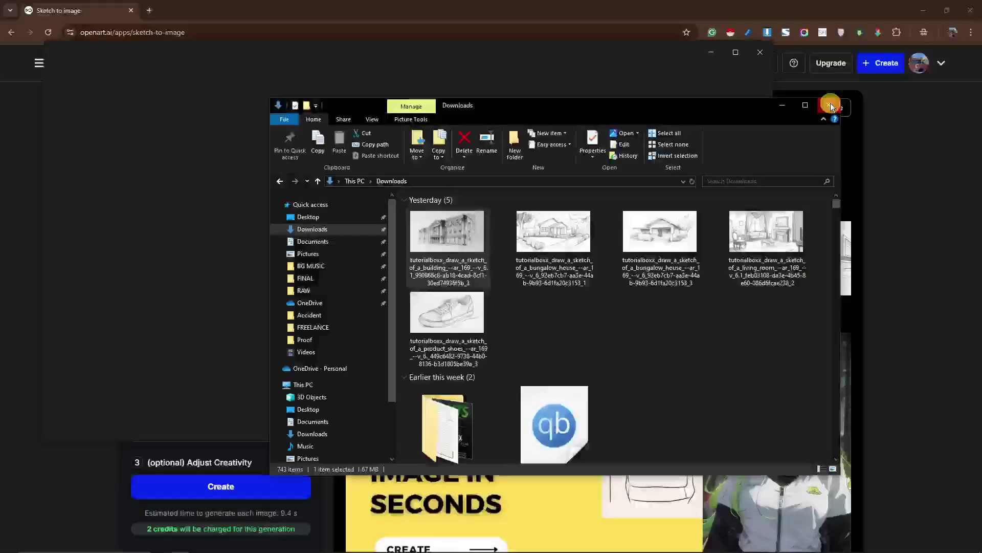
click(829, 104)
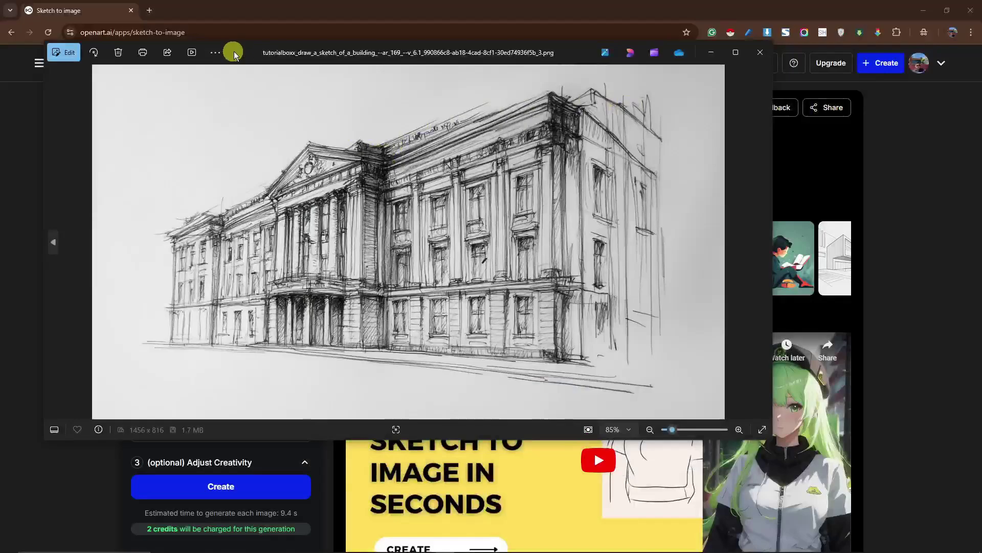
- Drag the building sketch from Photos onto OpenArt's sketch upload box
drag(234, 55, 318, 110)
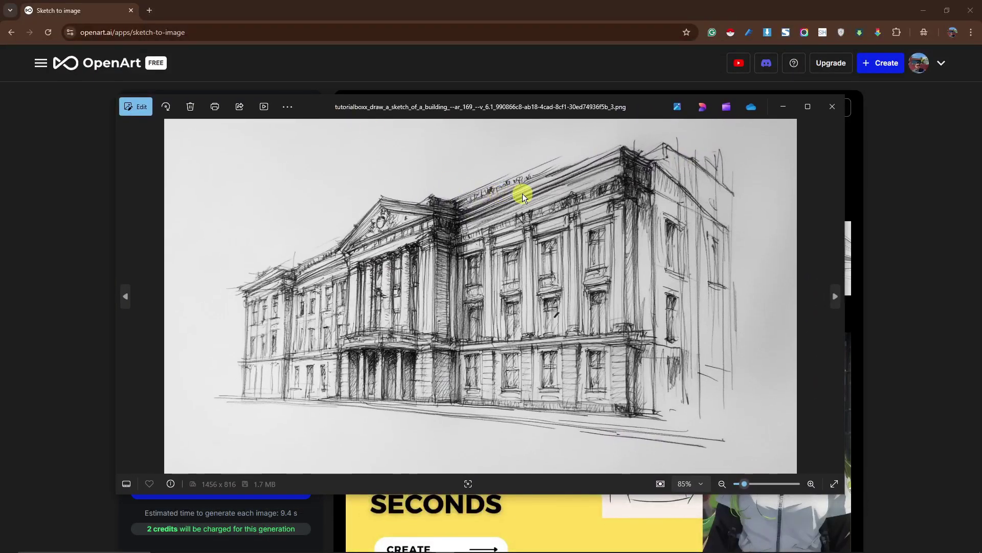
mouse_move(600, 190)
mouse_down()
mouse_move(783, 103)
mouse_move(219, 213)
mouse_move(230, 215)
mouse_move(236, 307)
mouse_up()
scroll(236, 307, down, 2)
click(186, 265)
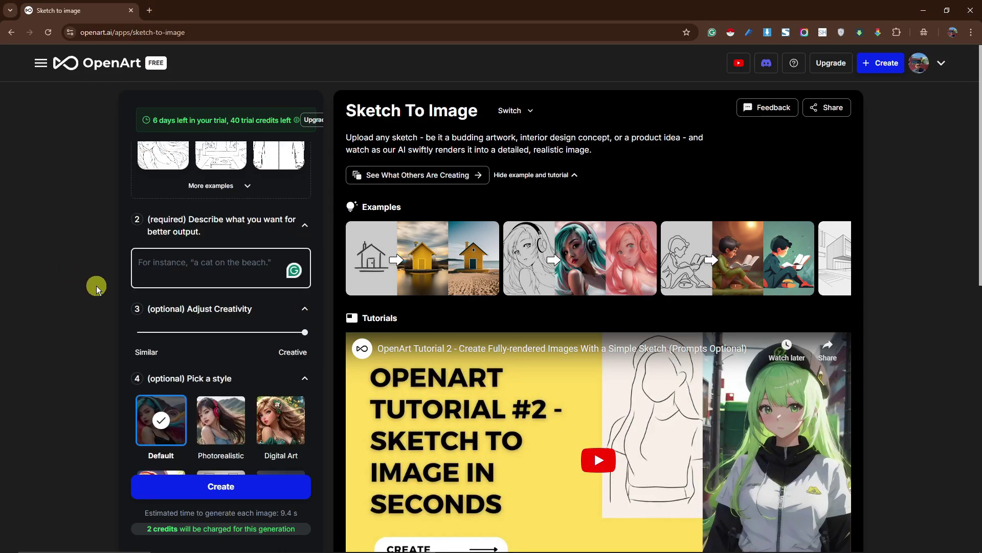
- Enter the prompt 'A modern building' and lower Adjust Creativity toward similar
text(A moder)
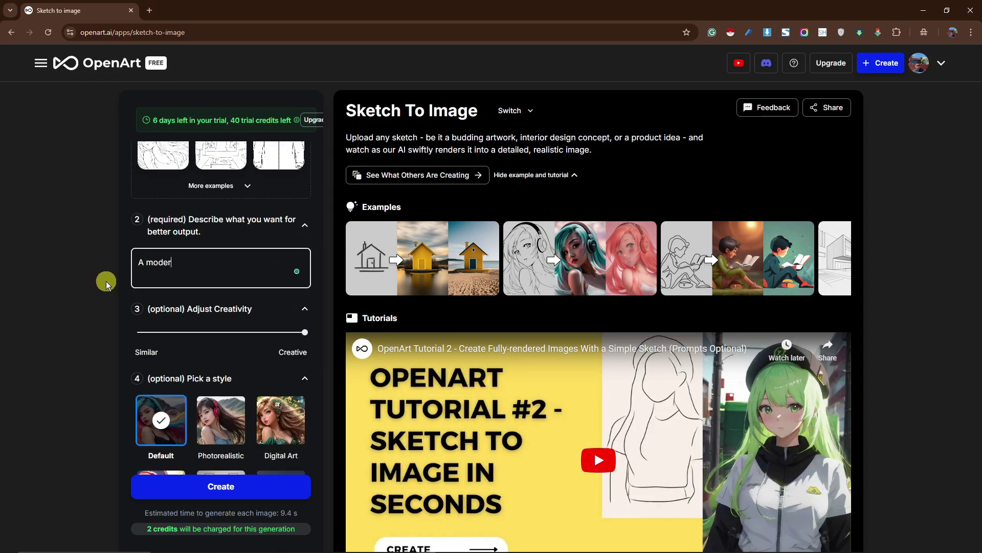
text(n building)
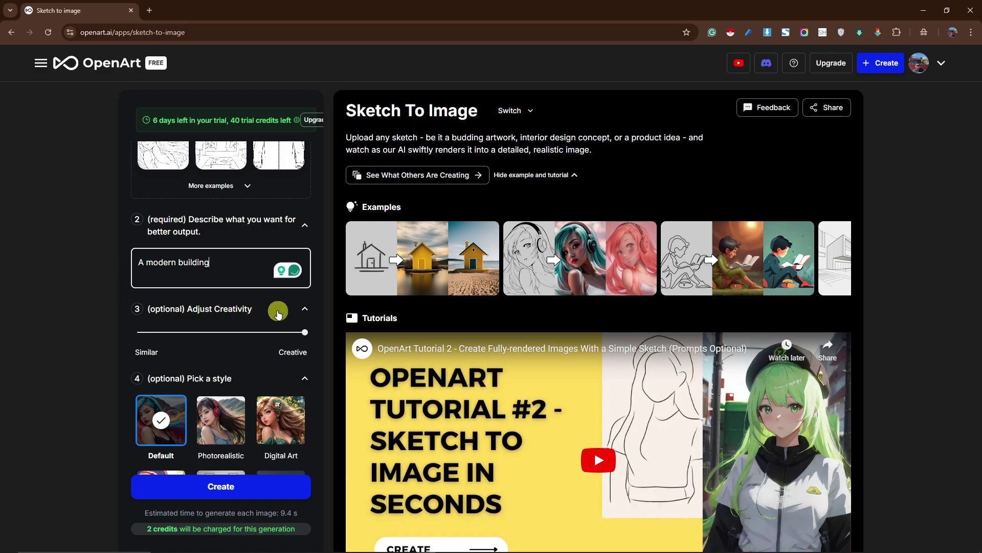
mouse_move(303, 333)
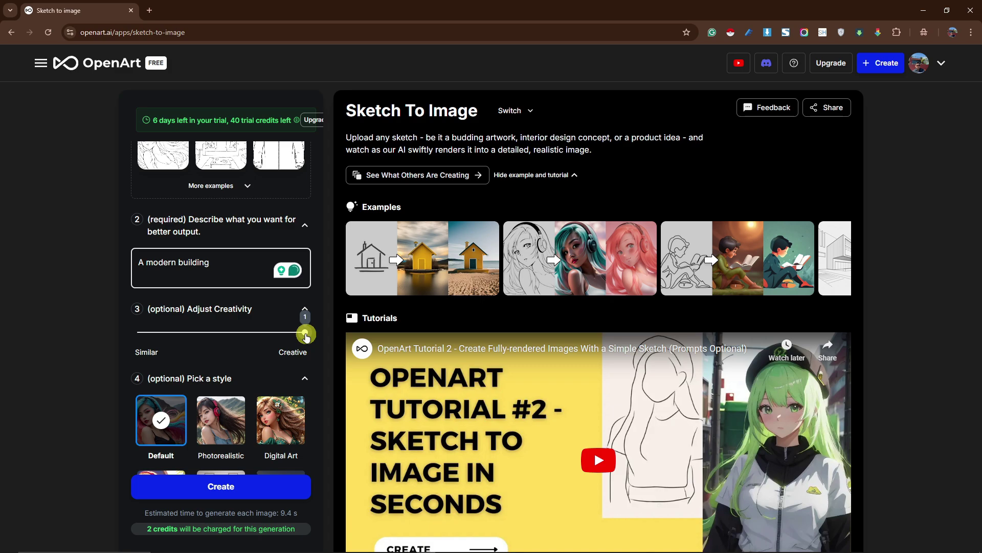
scroll(243, 262, up, 3)
scroll(243, 262, down, 2)
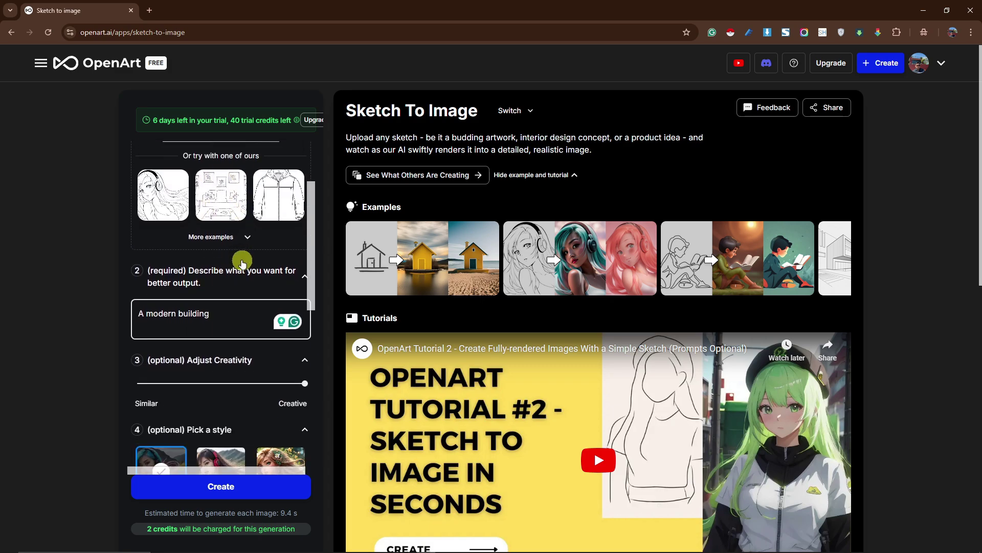
scroll(297, 333, down, 2)
drag(306, 282, 217, 323)
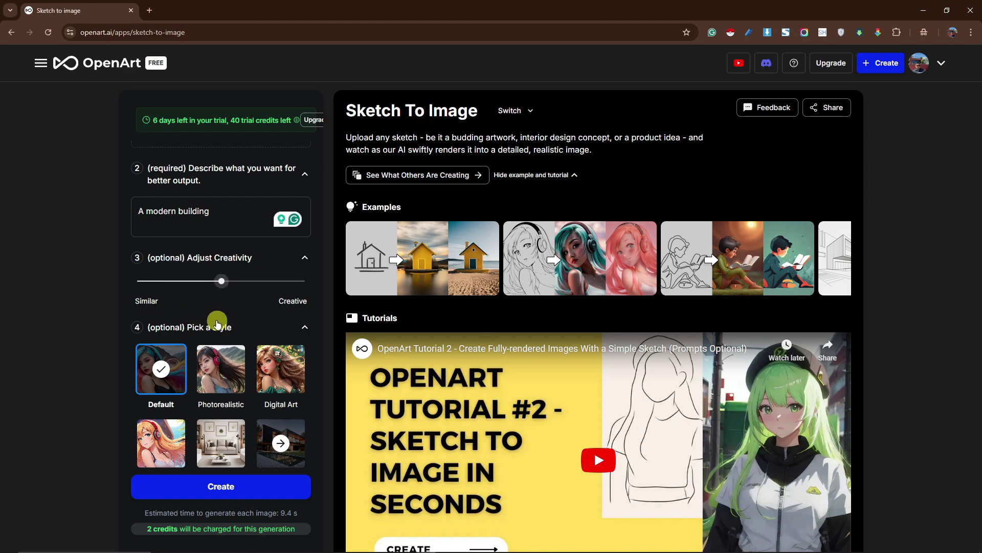
- Pick Architecture from the 13 extra styles, keeping no colour theme and 2 images
scroll(221, 314, down, 1)
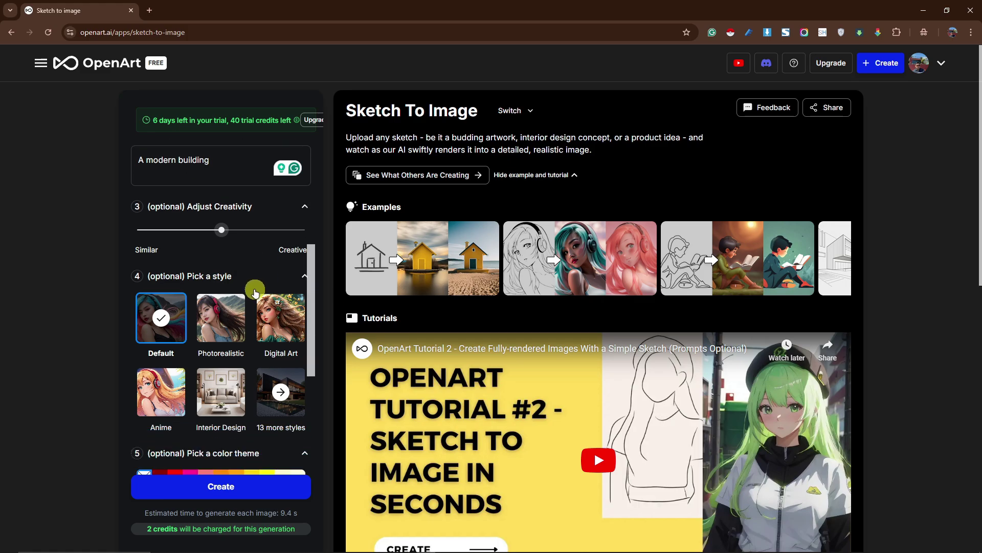
click(285, 396)
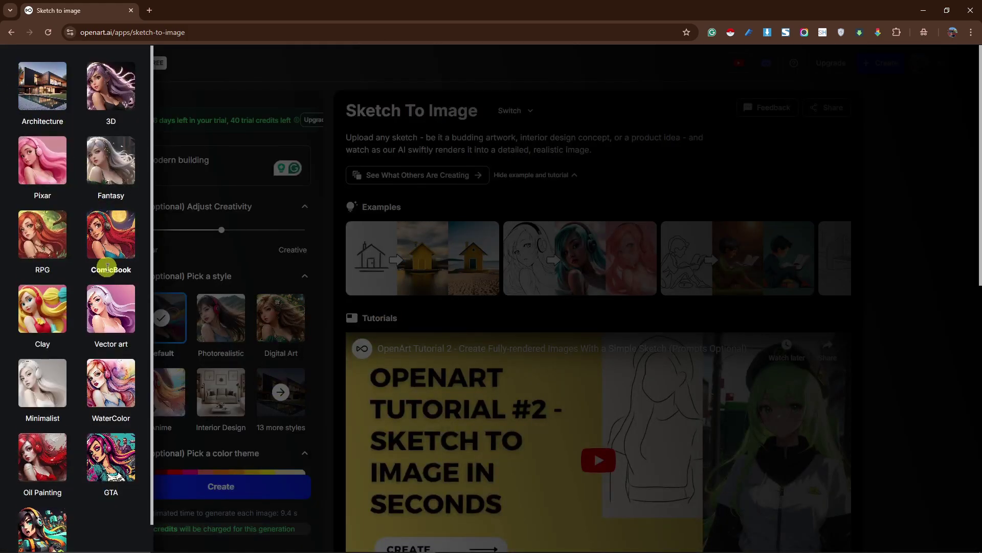
scroll(101, 258, down, 1)
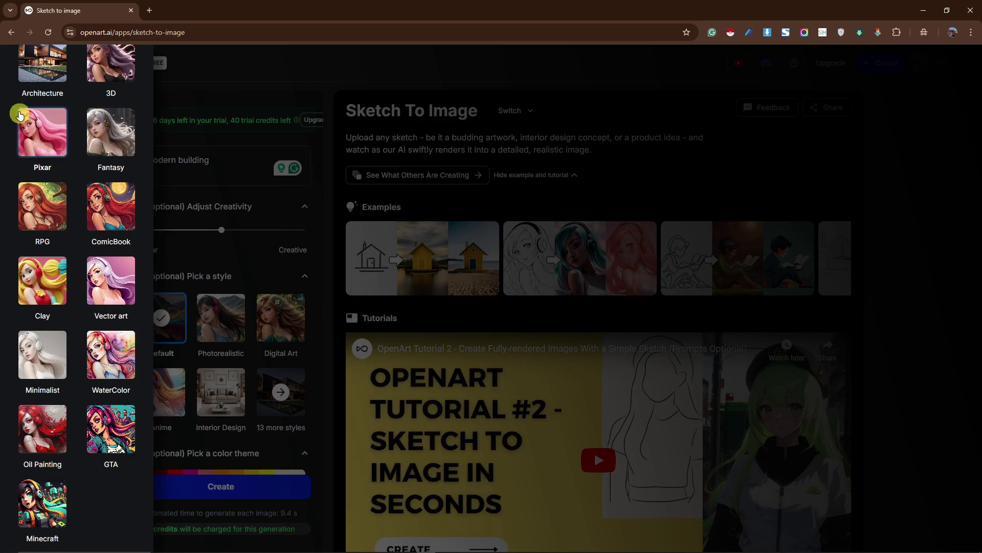
click(42, 64)
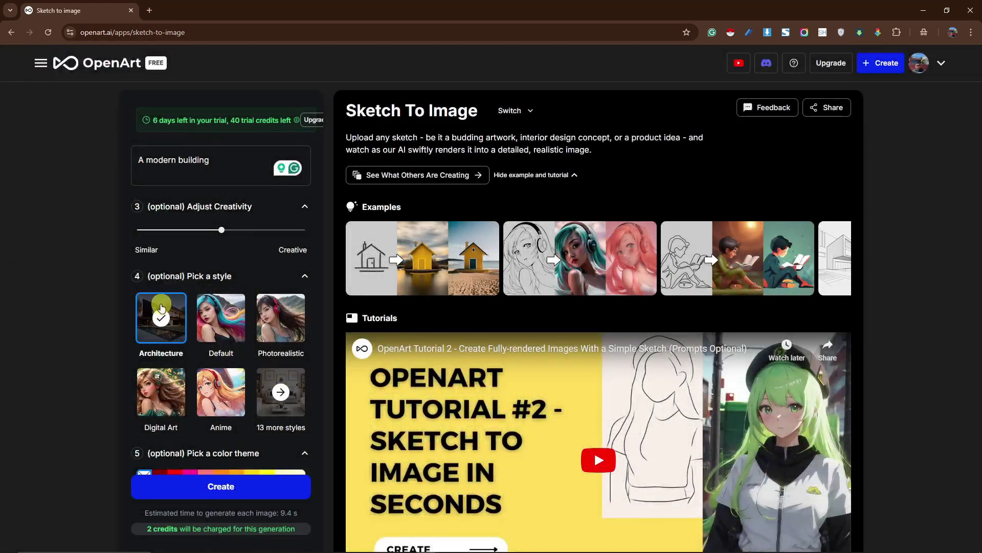
scroll(233, 333, down, 3)
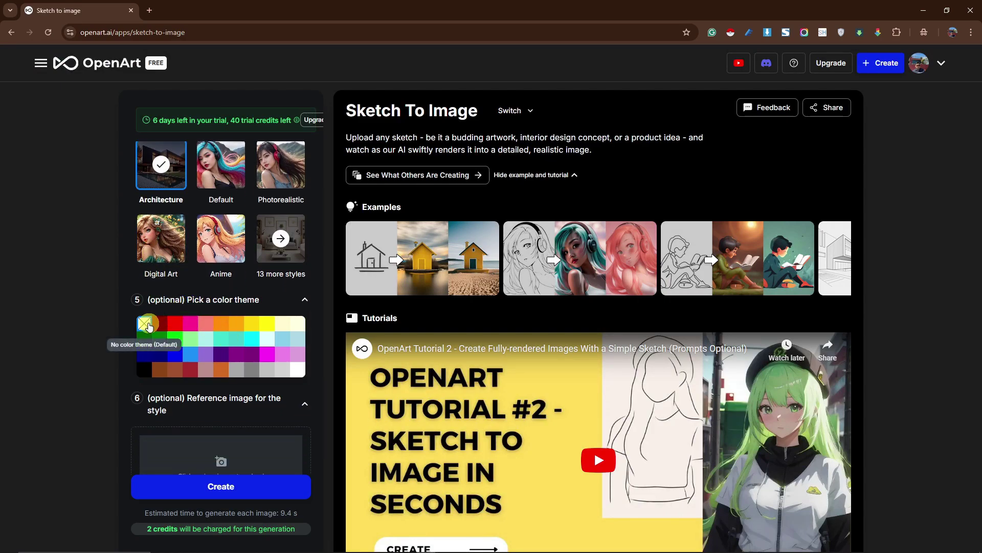
scroll(151, 323, down, 2)
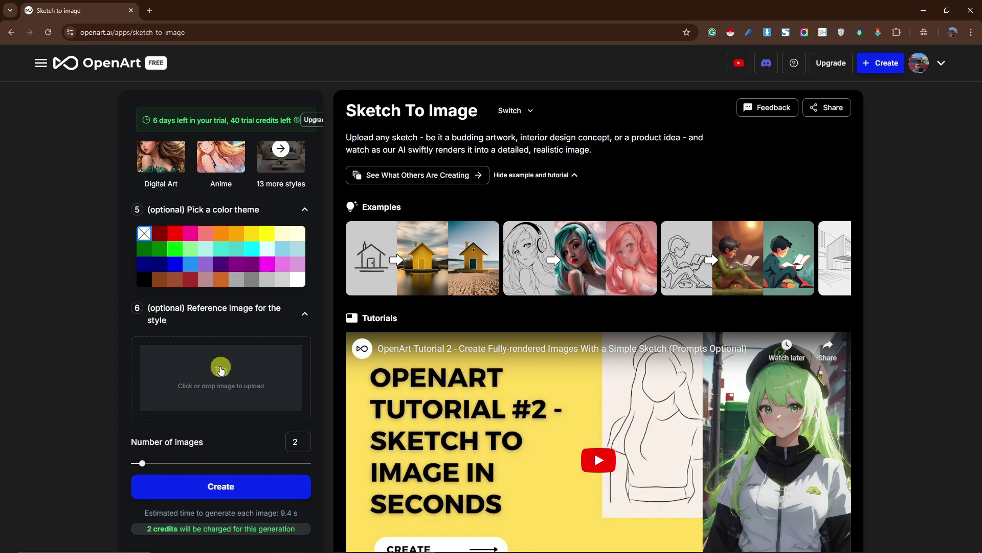
scroll(221, 366, down, 2)
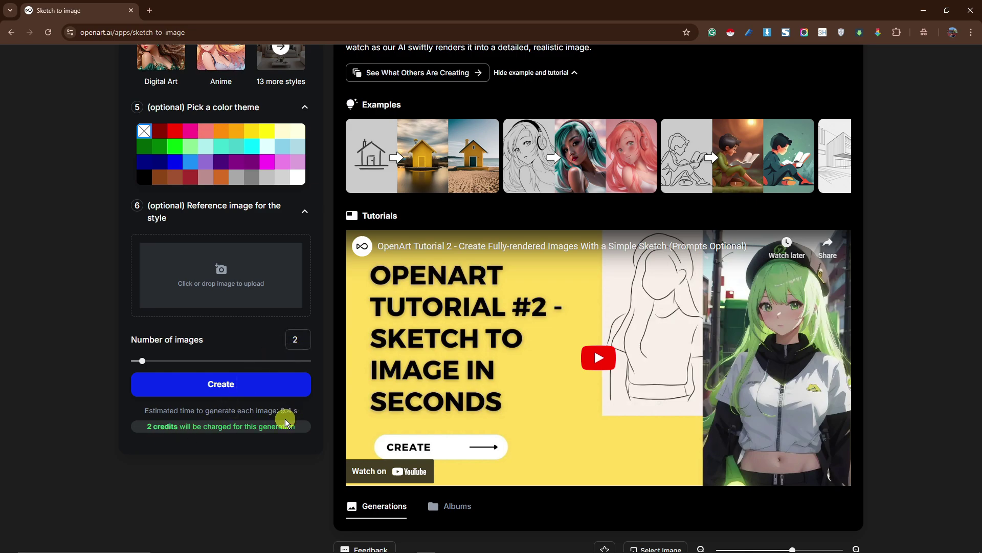
- Generate two building renders, then open the original sketch from Downloads in Photos
click(169, 385)
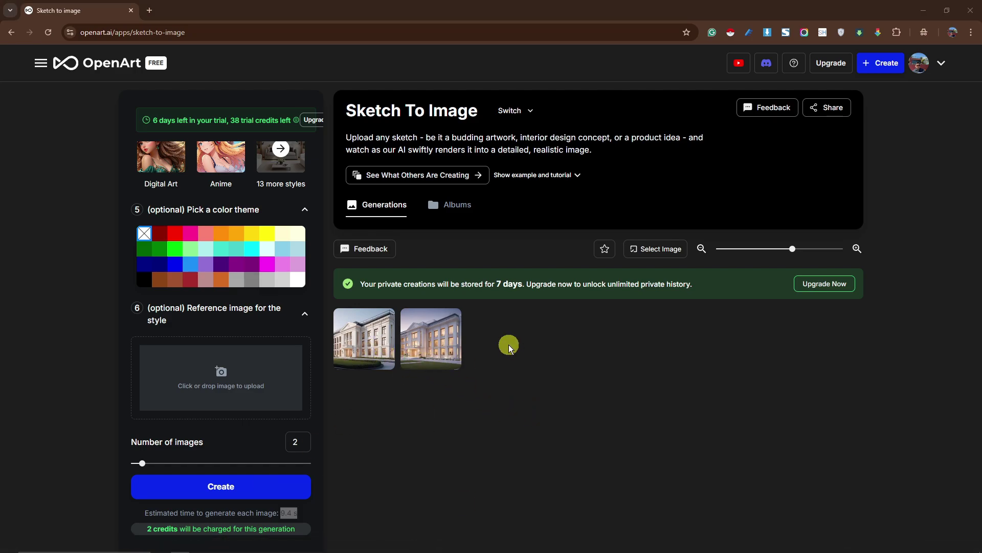
key(super+e)
click(330, 228)
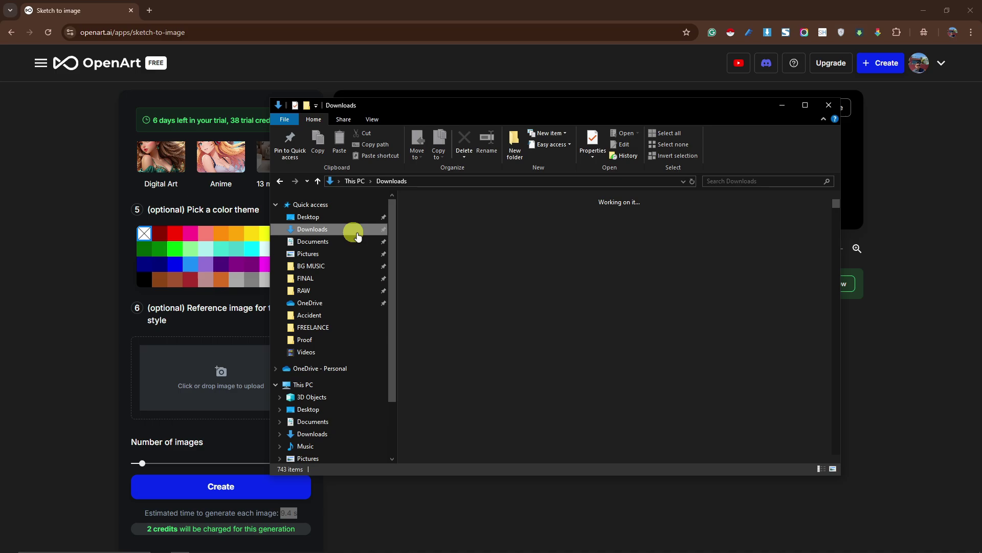
click(456, 265)
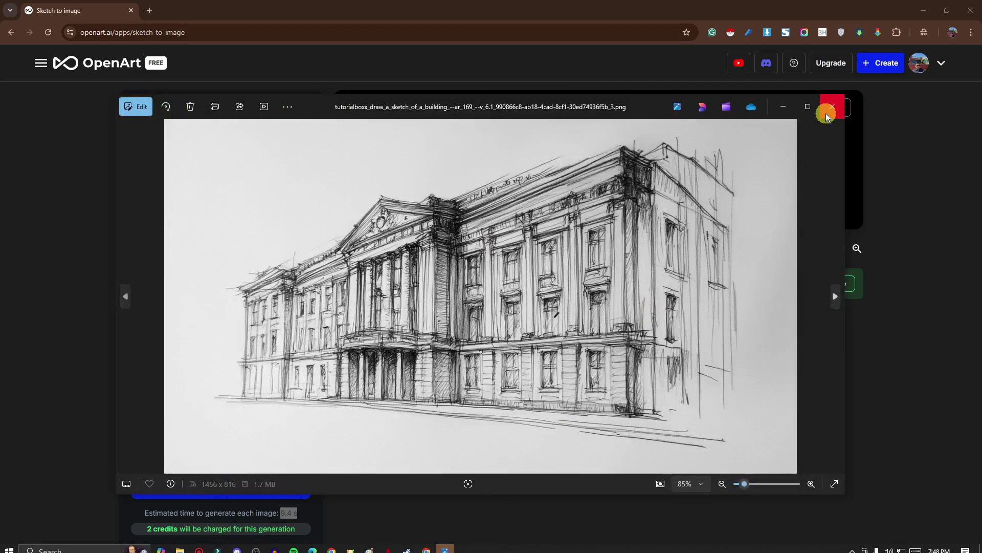
drag(317, 106, 360, 119)
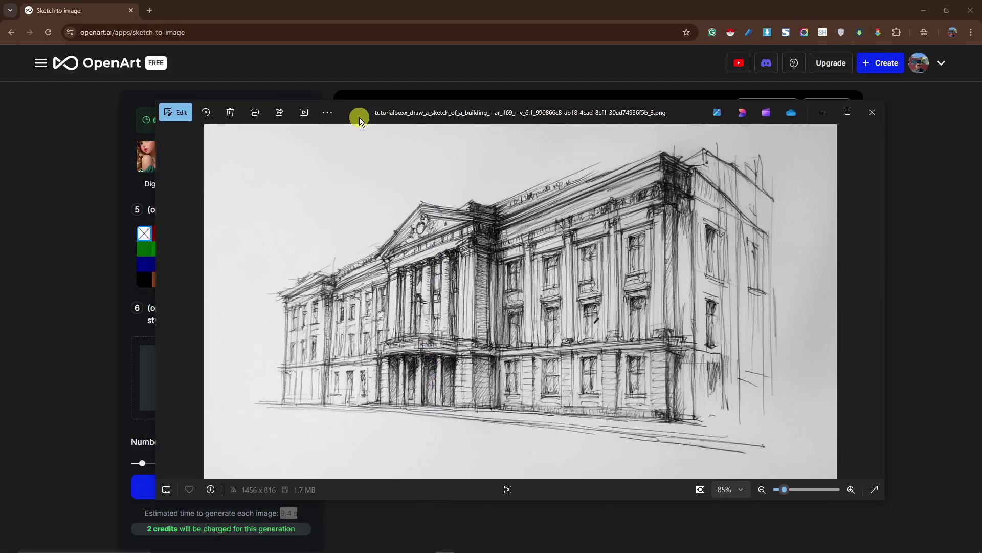
- Open the first render, slide the comparison over the sketch, and view it full-screen
click(475, 528)
click(362, 330)
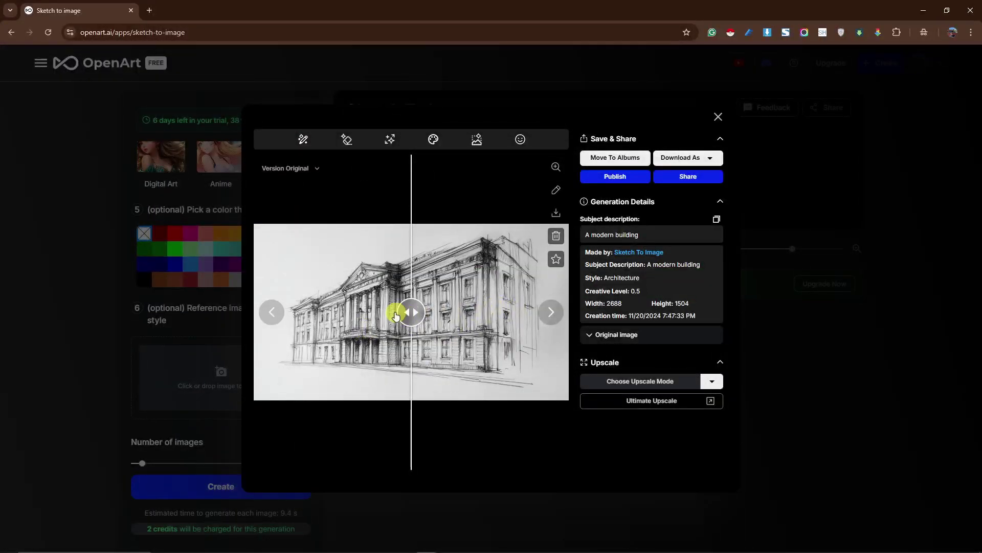
drag(413, 312, 259, 336)
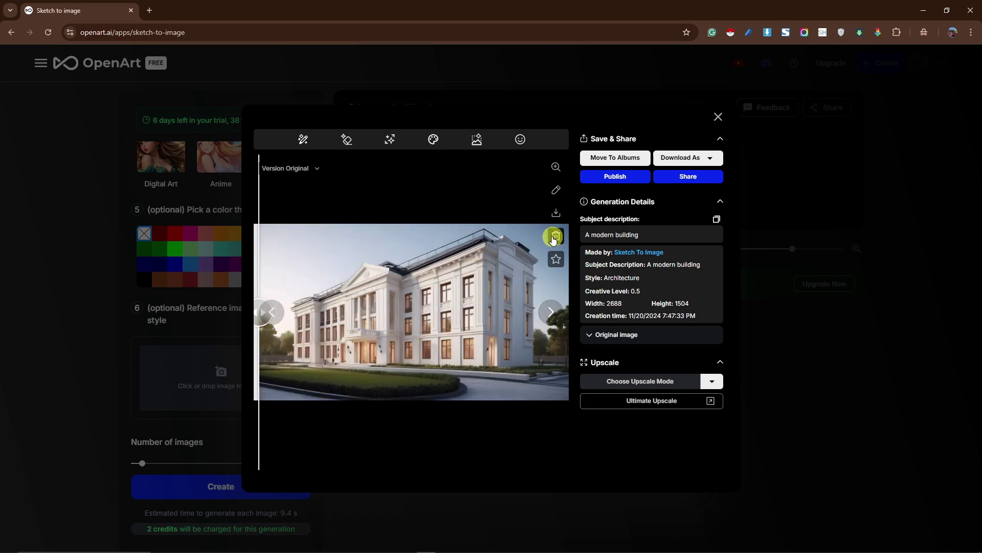
click(557, 169)
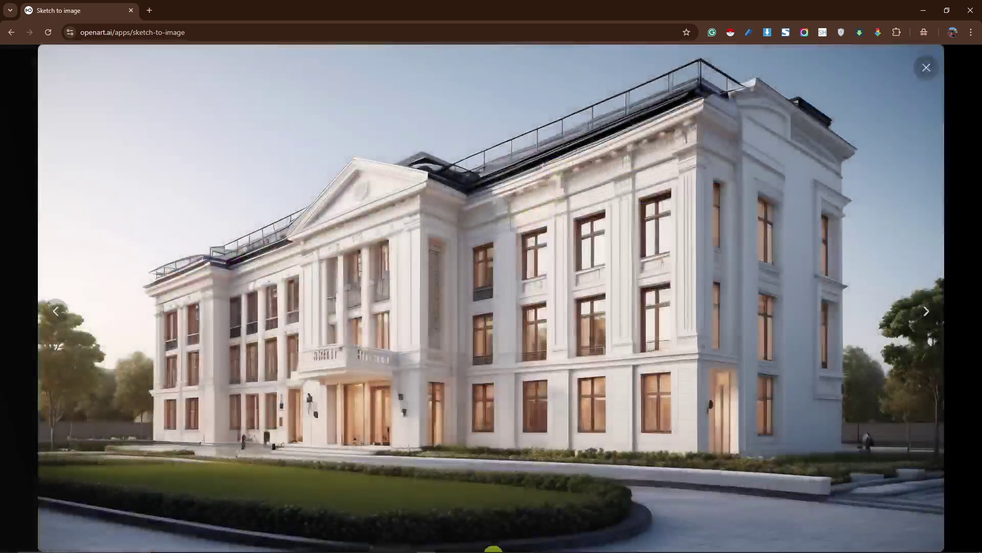
- Place the sketch viewer beside the first render, then open the second render's details
click(447, 544)
drag(597, 105, 668, 149)
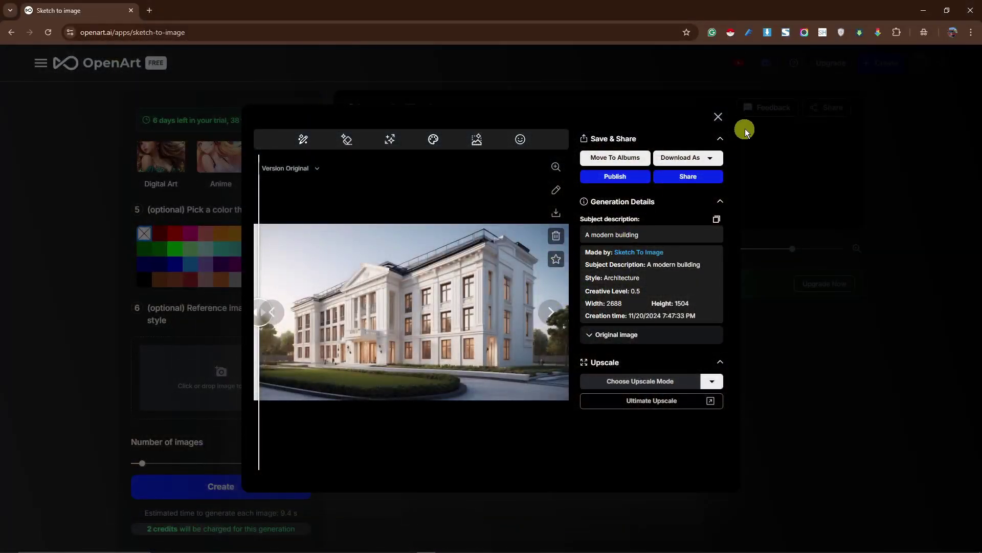
click(745, 127)
click(434, 331)
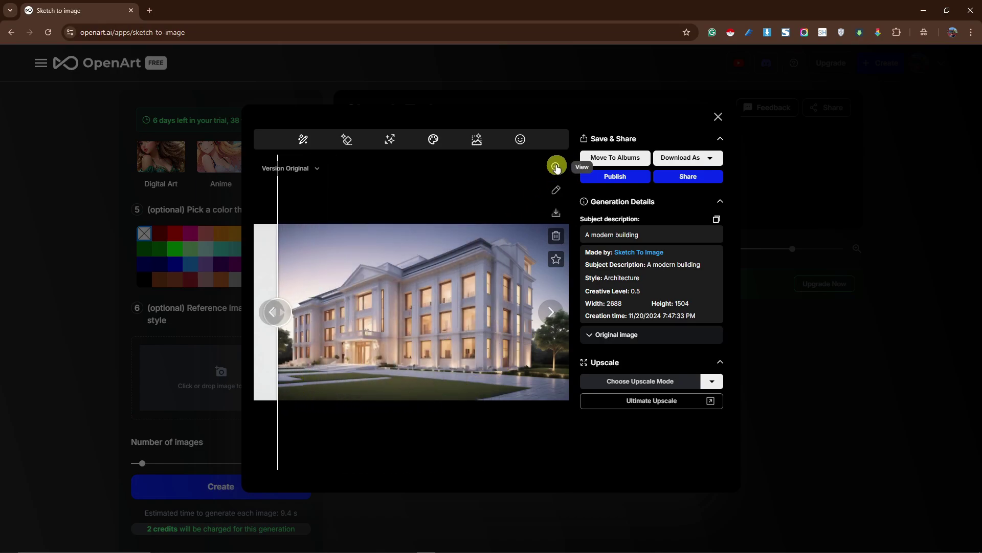
- View the second render full-screen beside the sketch, then close the sketch viewer and exit full-screen
click(556, 166)
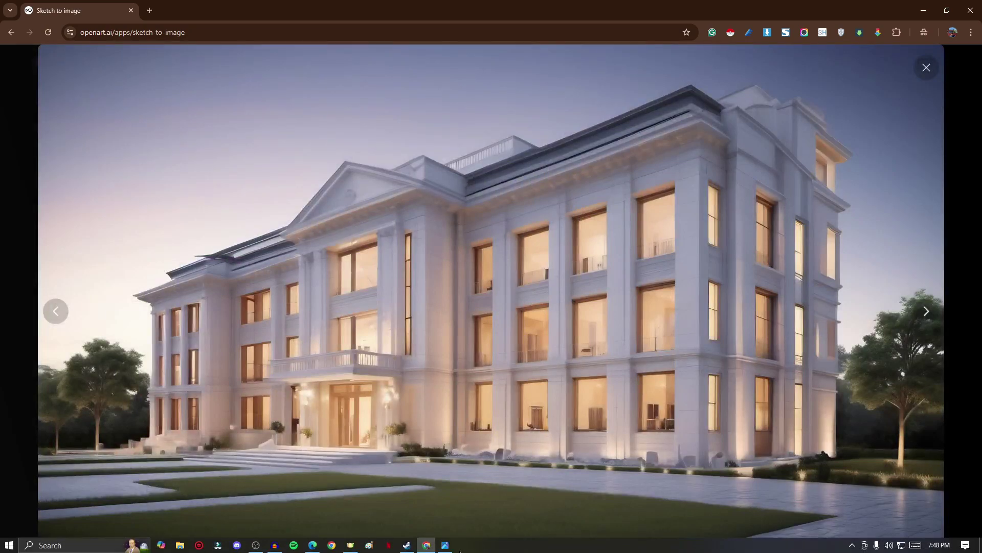
mouse_move(447, 546)
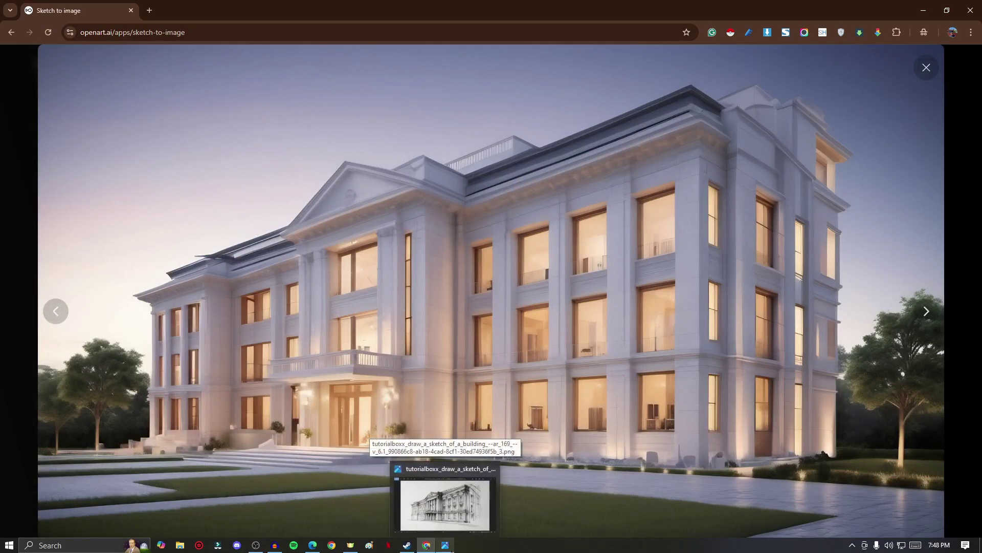
click(443, 494)
drag(670, 164, 650, 234)
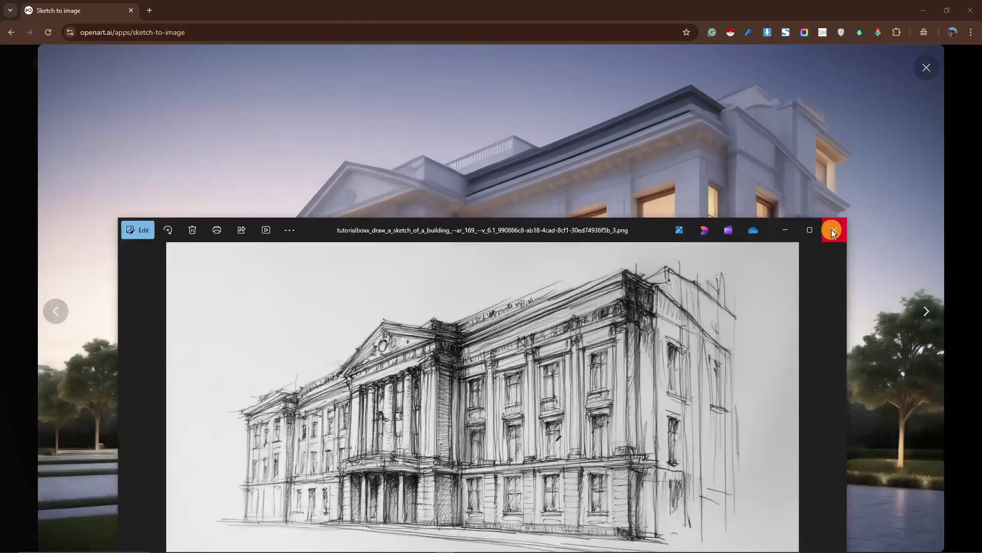
click(834, 229)
click(926, 67)
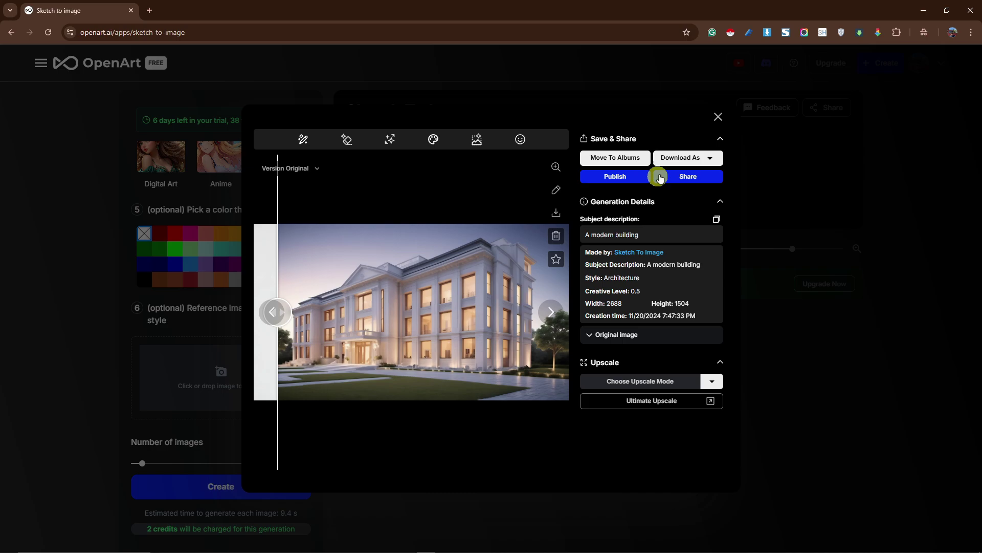
- Check the render's download format and upscale mode options
click(685, 157)
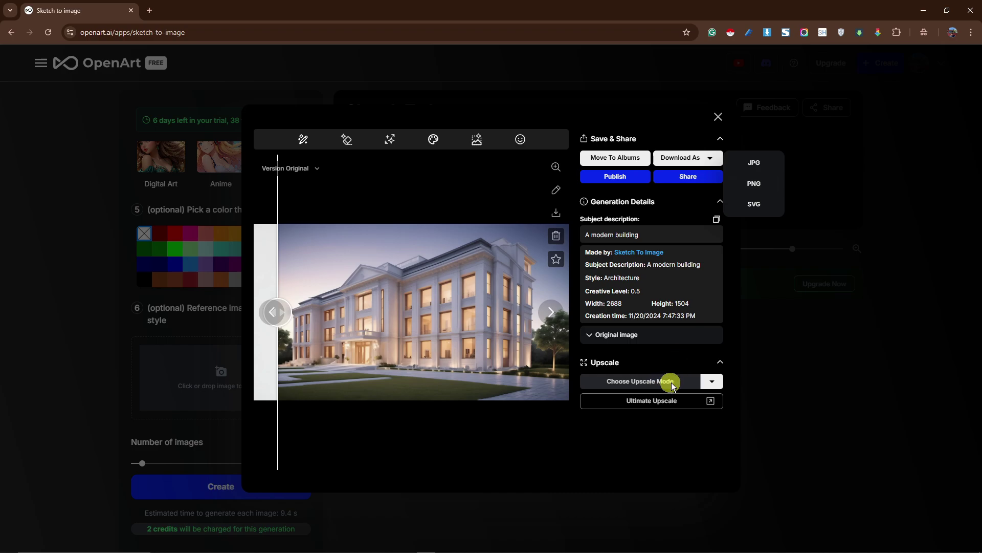
click(713, 382)
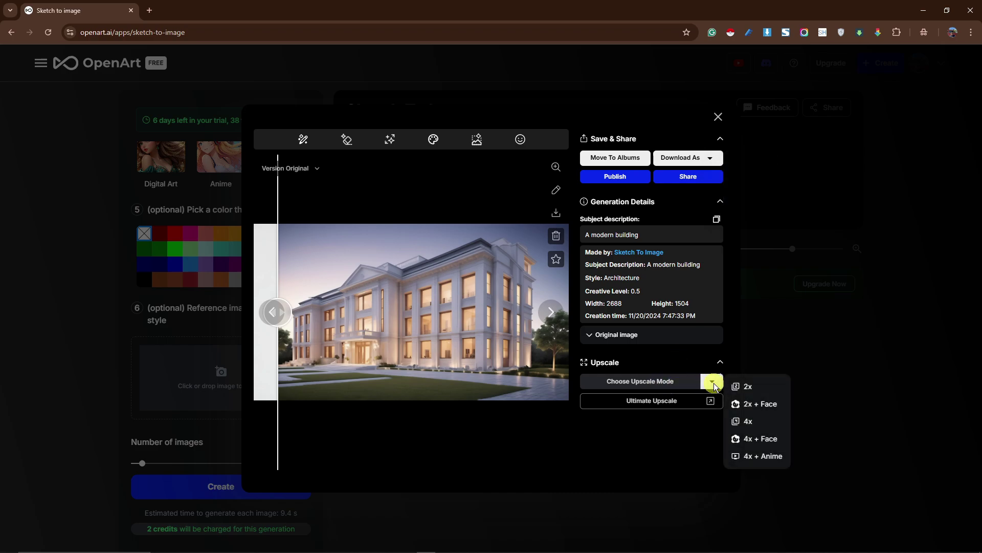
click(714, 383)
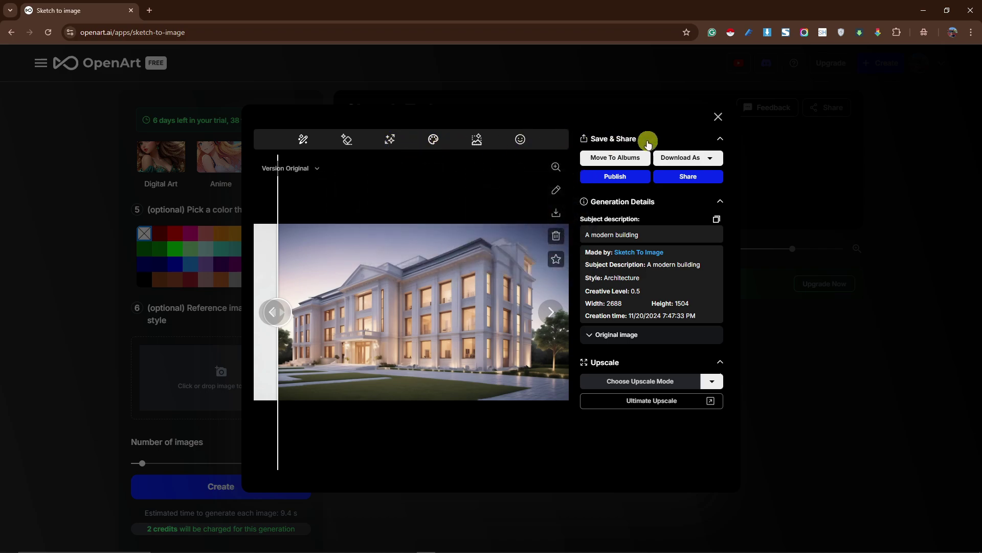
- Remove the building sketch and upload the living-room sketch from Downloads
click(717, 118)
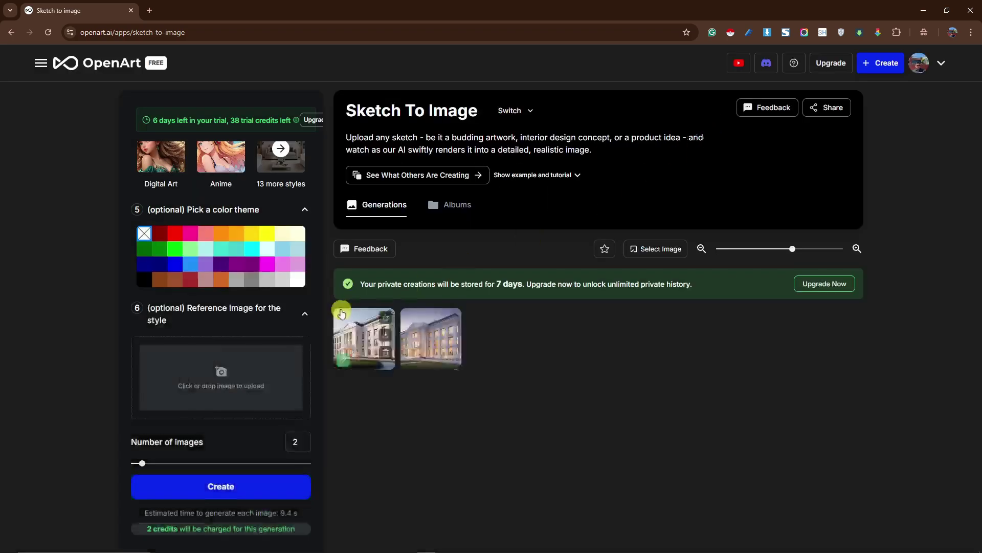
scroll(268, 303, up, 5)
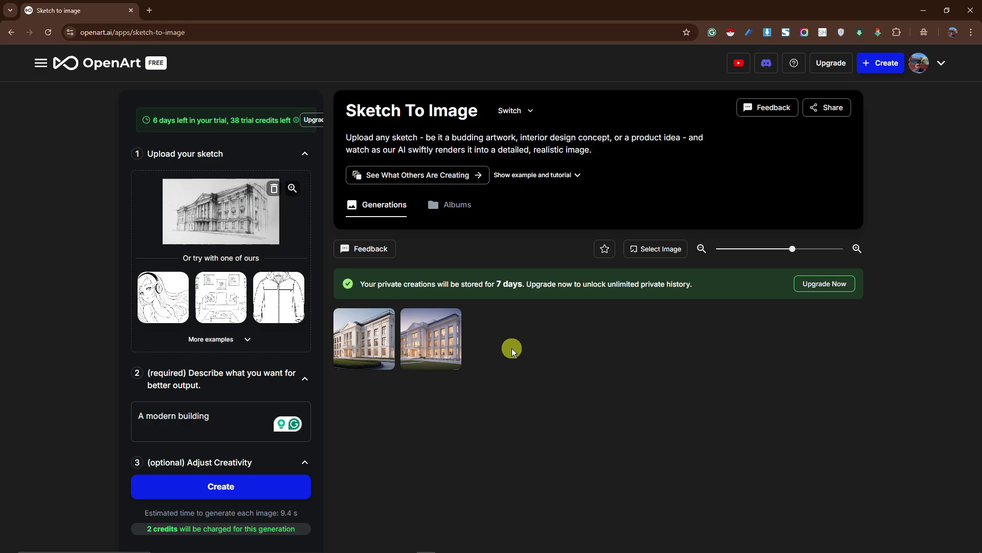
click(273, 188)
click(213, 217)
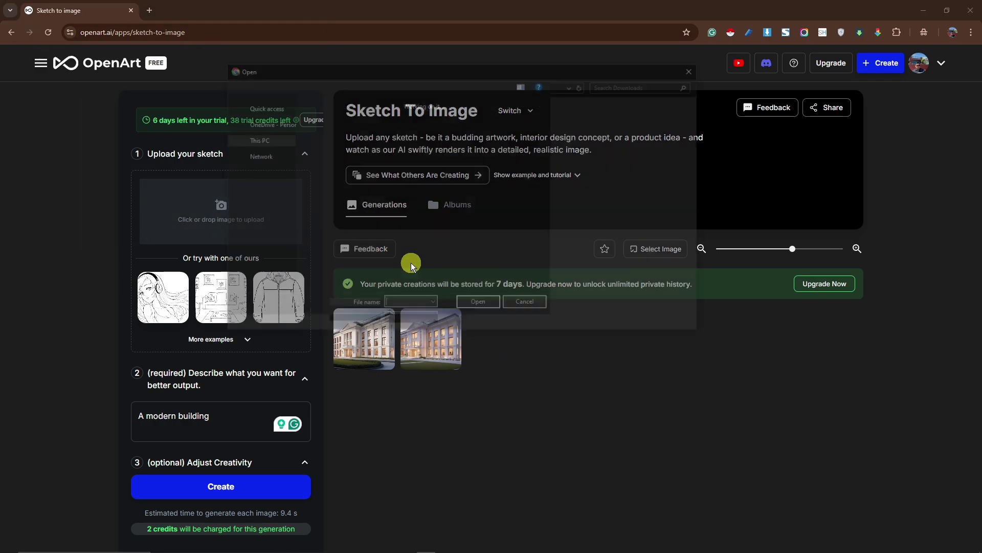
double_click(399, 176)
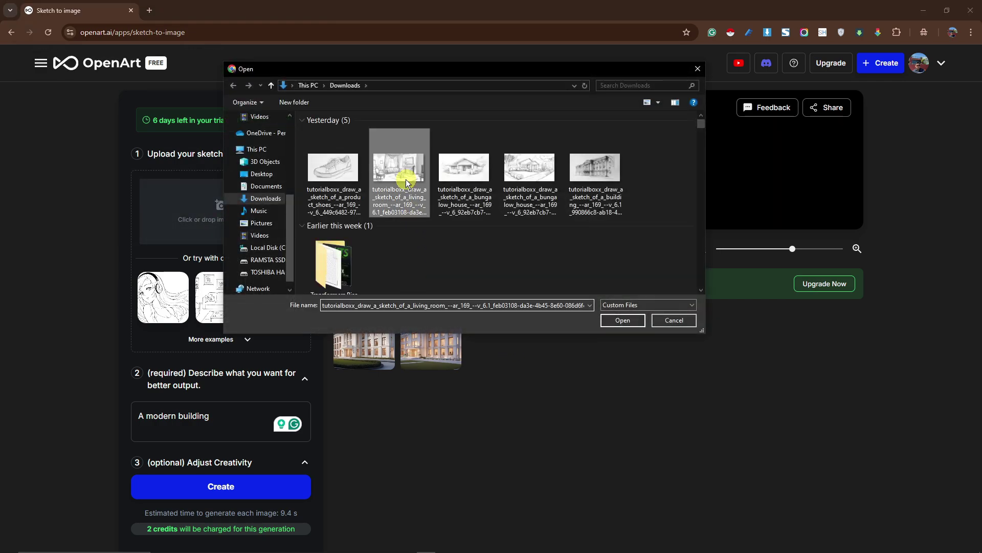
- Preview the living-room sketch in Photos via File Explorer, then return to OpenArt
click(180, 543)
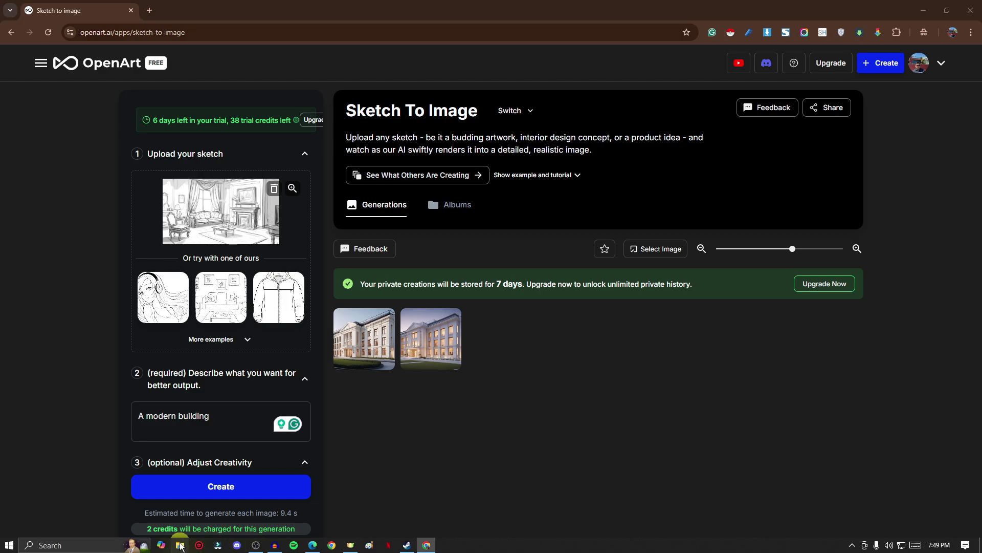
click(320, 229)
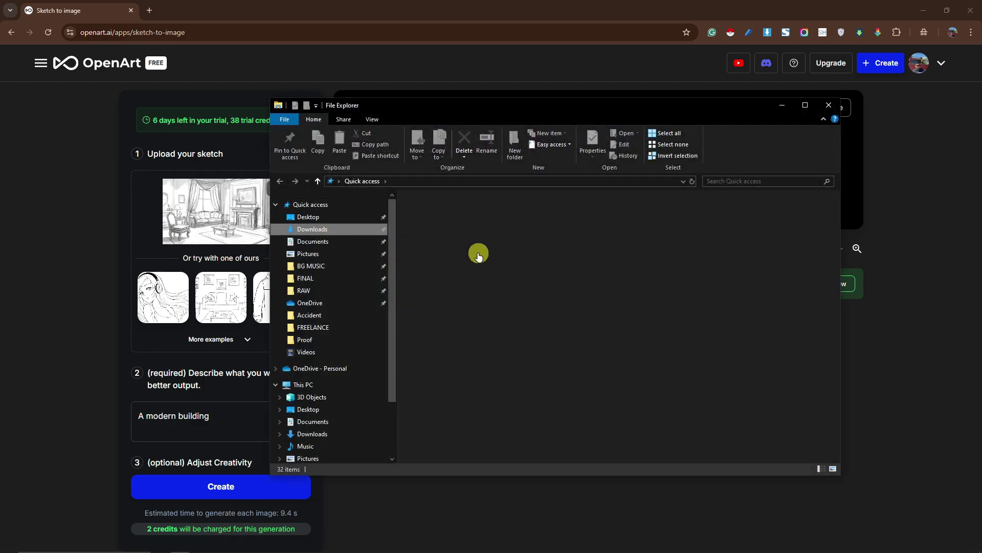
click(754, 274)
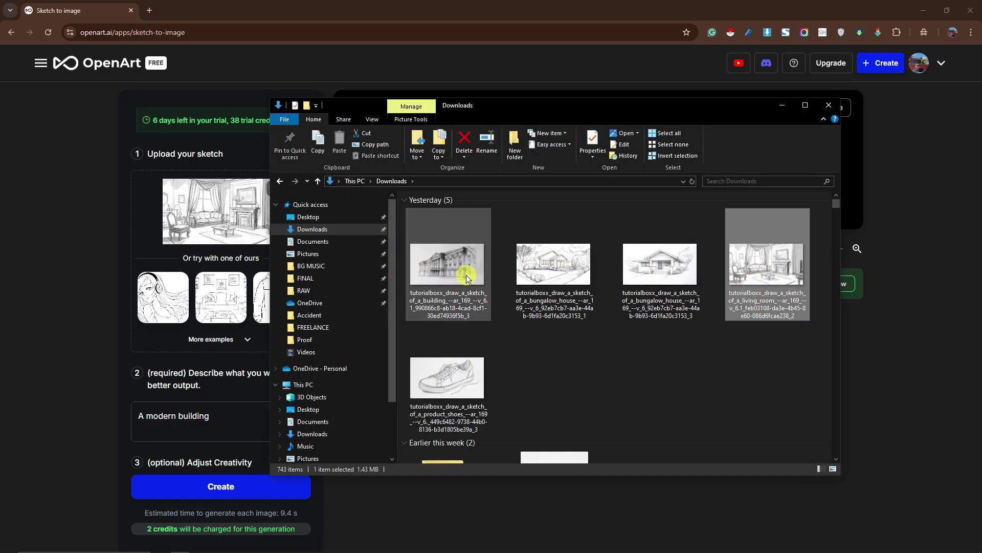
key(Return)
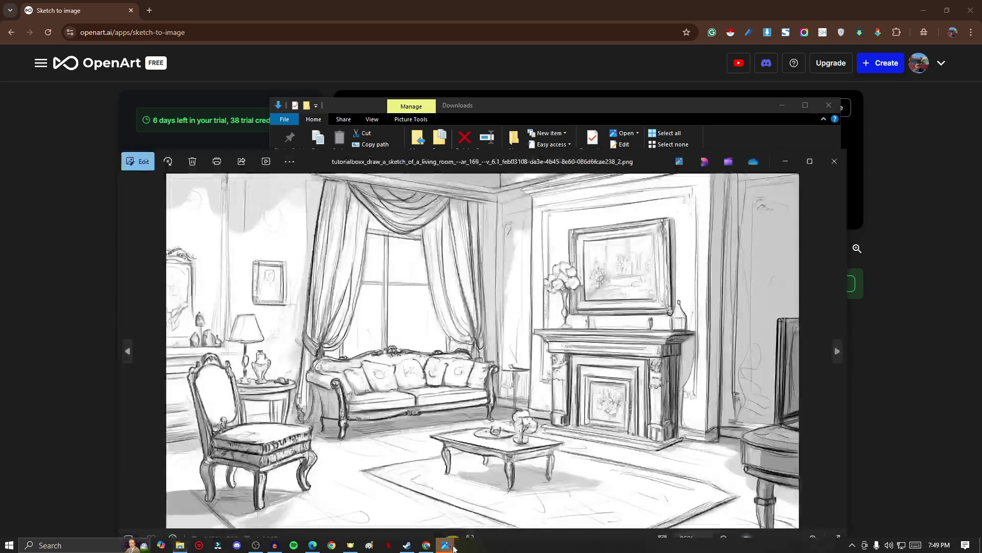
click(788, 110)
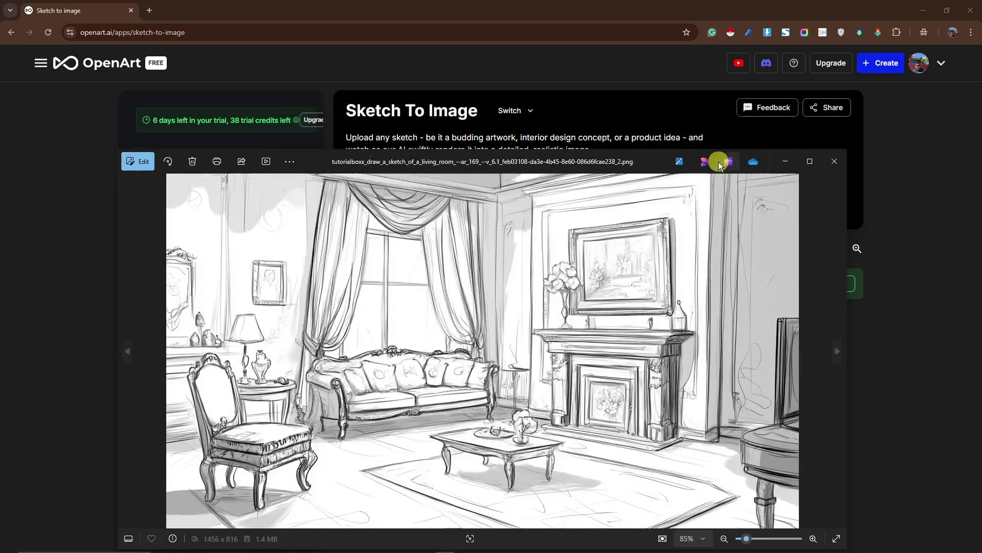
drag(649, 164, 682, 108)
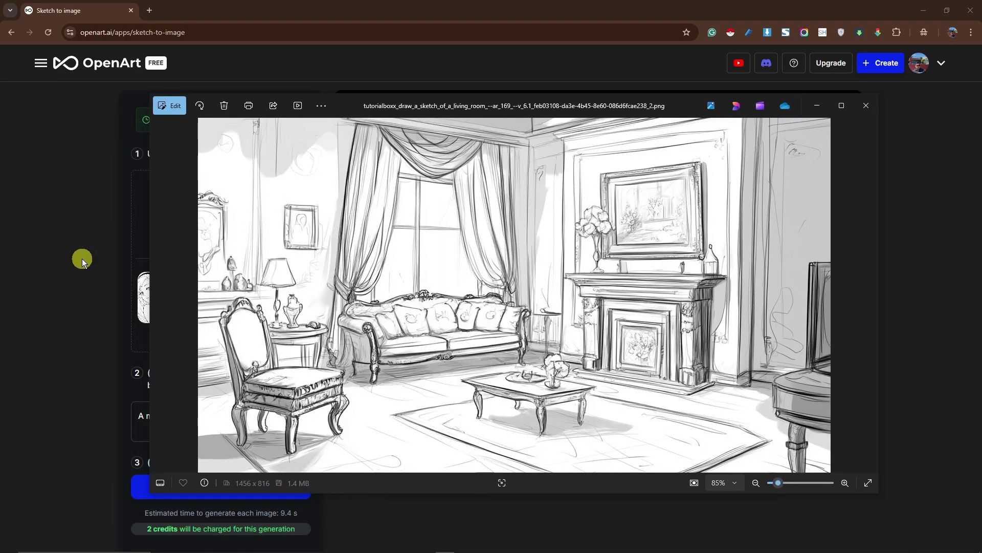
click(60, 253)
scroll(225, 239, down, 2)
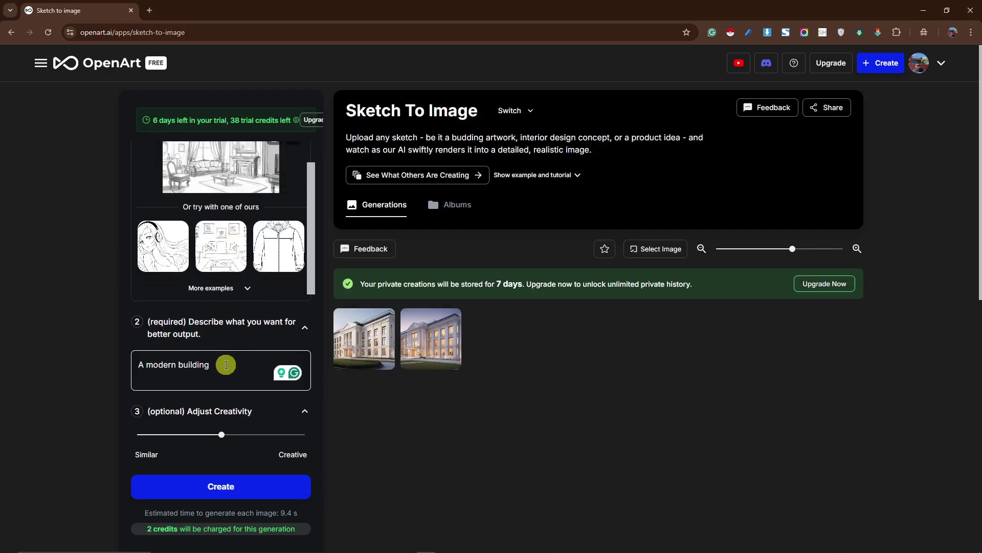
- Replace 'modern building' with 'modern living room' so the prompt reads 'A modern living room'
drag(226, 365, 147, 372)
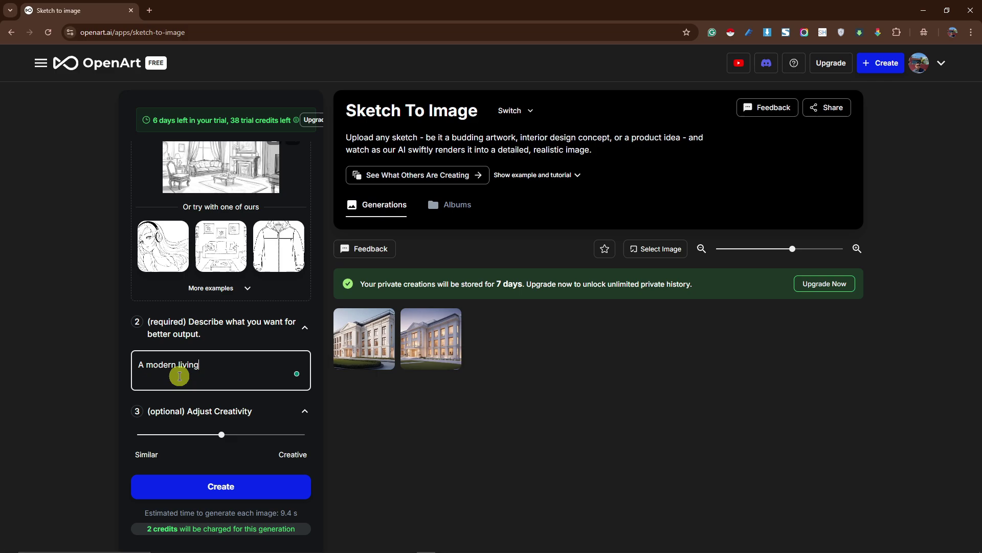
scroll(180, 376, down, 2)
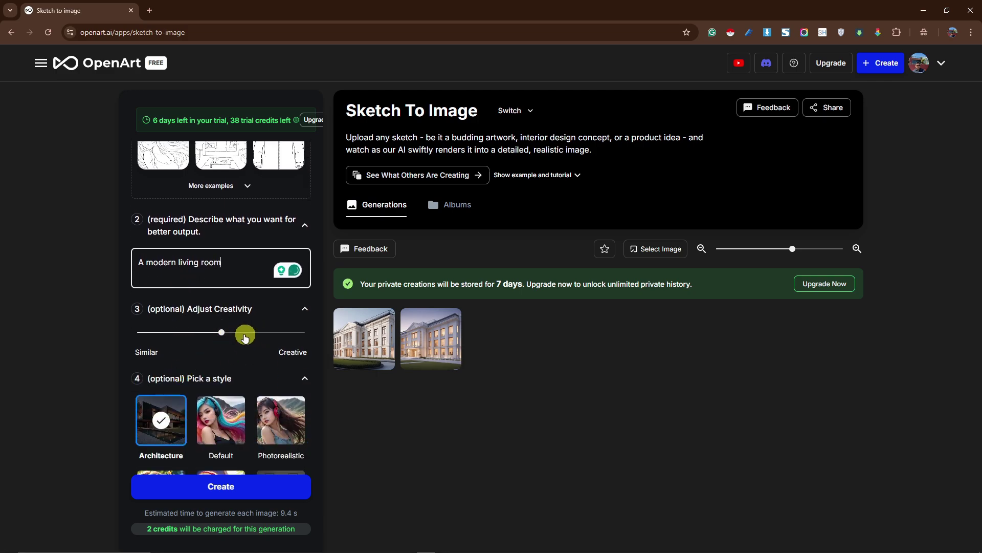
scroll(245, 337, down, 3)
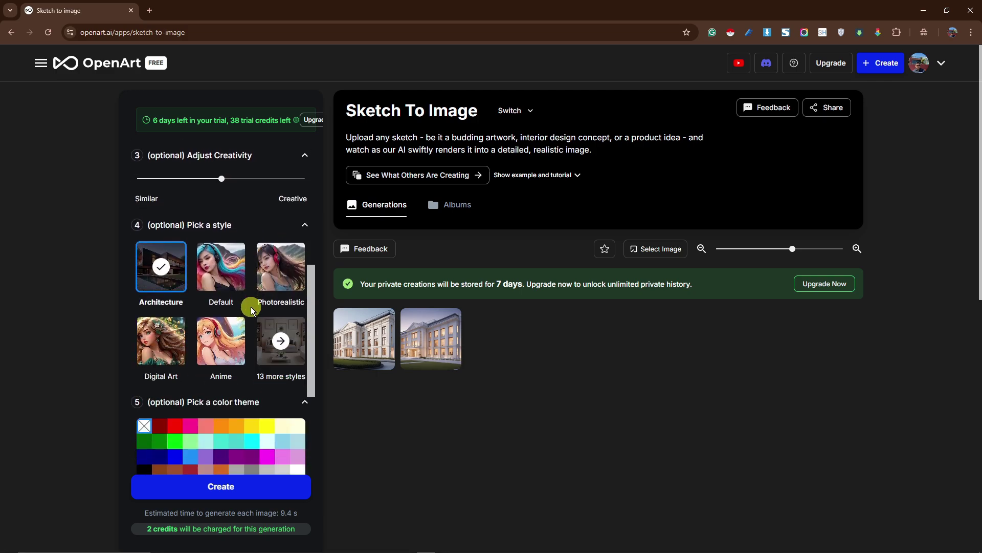
- Choose the Interior Design style and Orange colour theme, then create the living-room renders
click(285, 349)
click(51, 82)
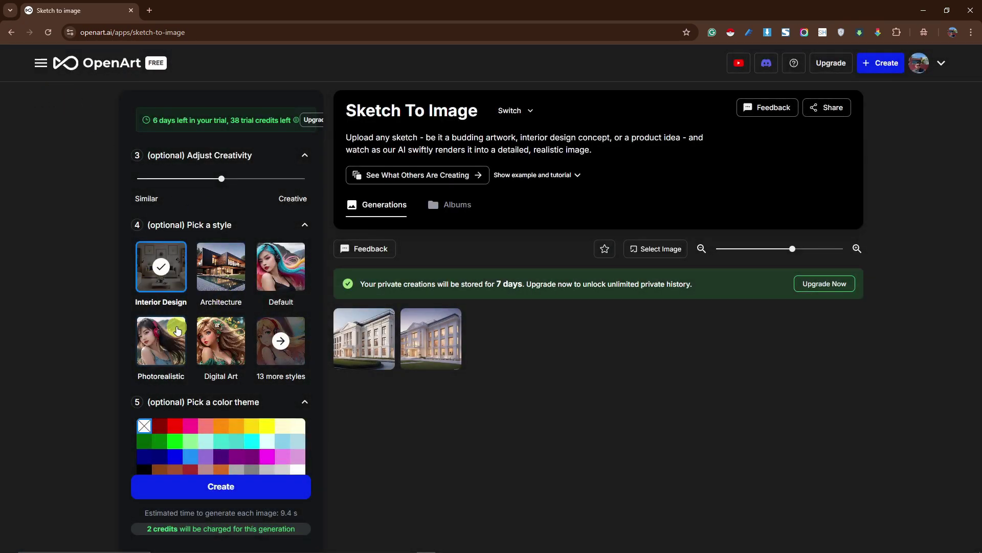
scroll(177, 331, down, 3)
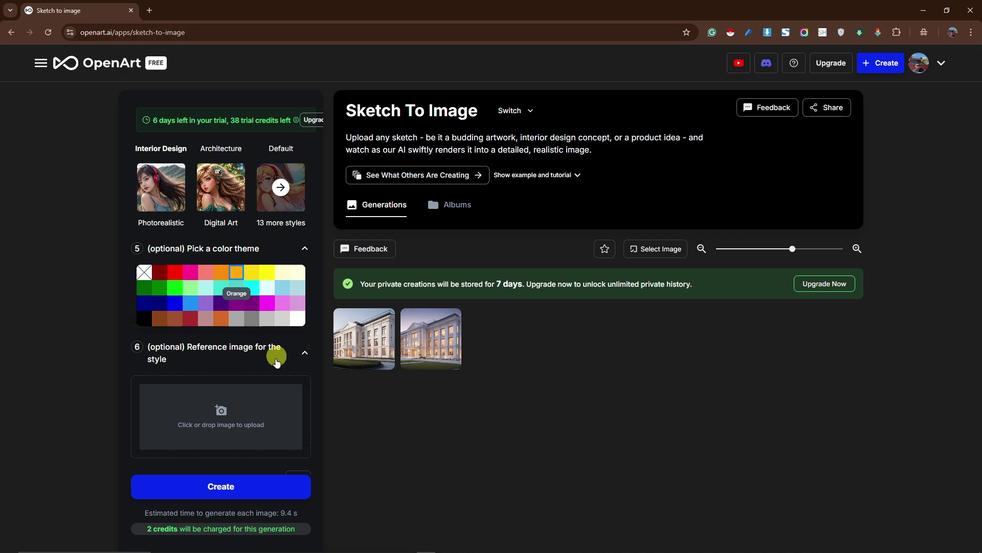
scroll(271, 379, down, 4)
click(225, 338)
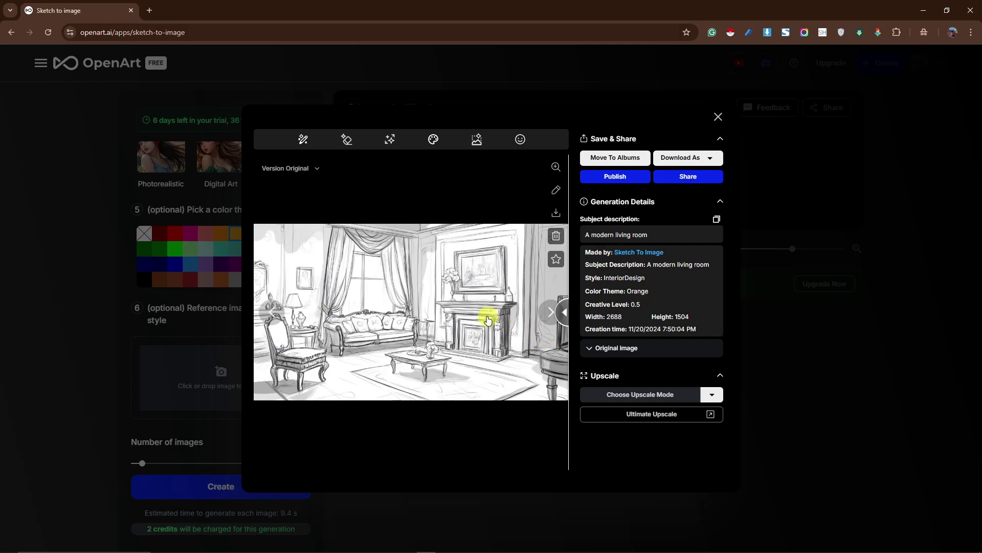
- Compare the first orange living-room render with the original sketch using the slider, full view and Photos
drag(555, 314, 254, 312)
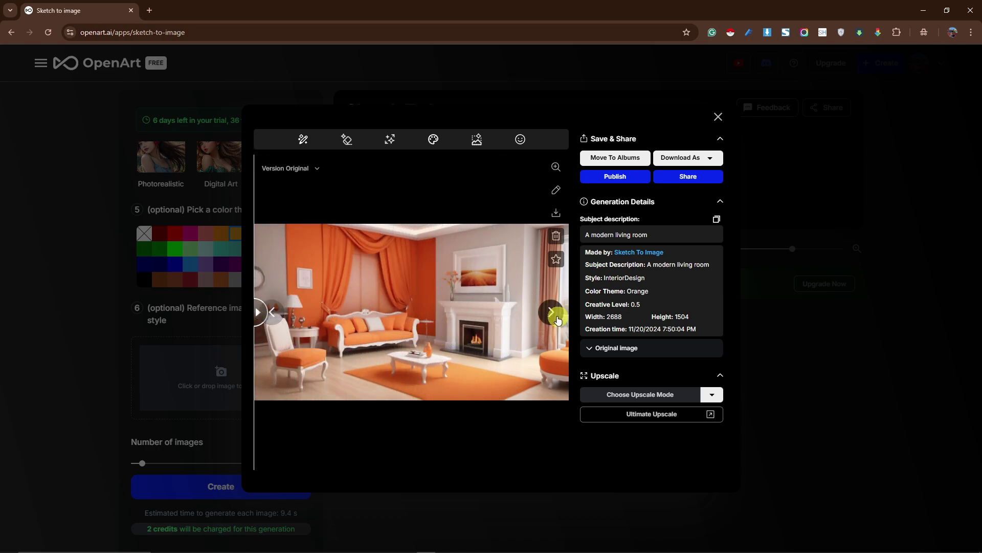
click(555, 167)
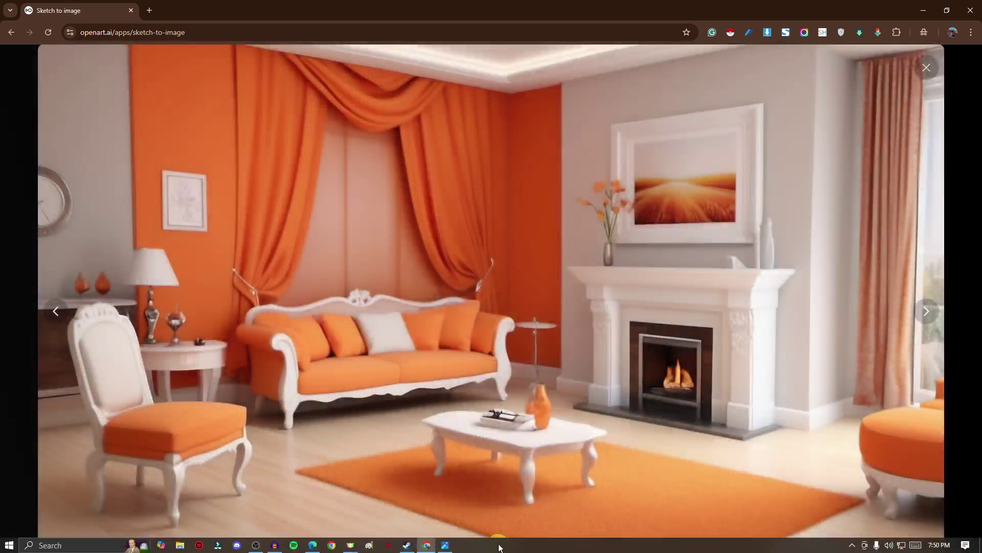
click(445, 546)
drag(682, 106, 665, 114)
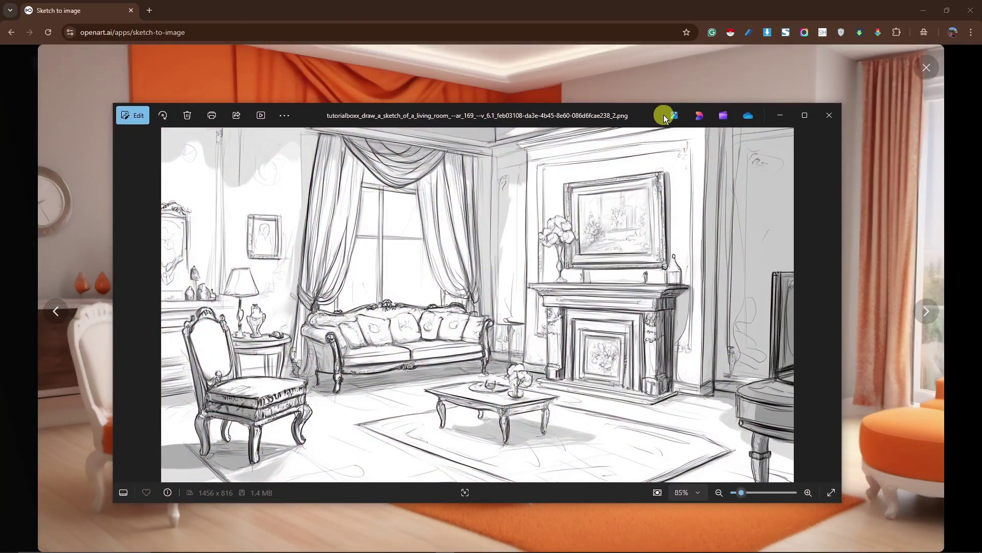
click(780, 115)
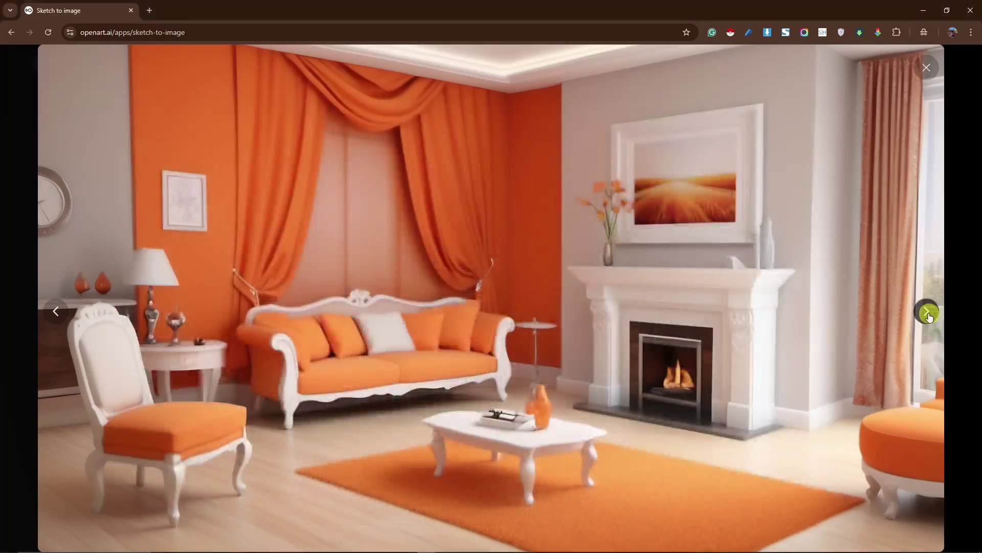
click(926, 67)
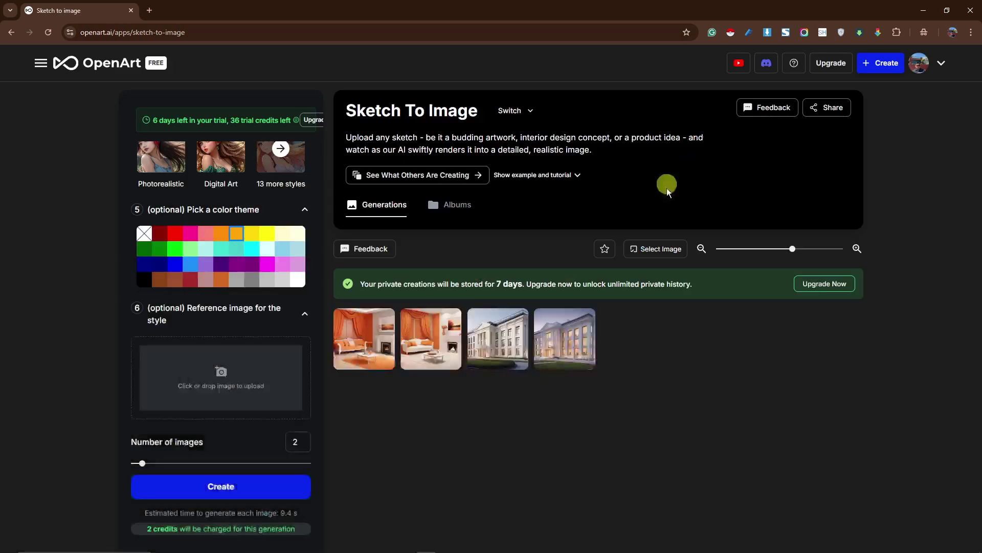
click(718, 117)
click(423, 325)
mouse_move(431, 318)
mouse_down()
mouse_move(560, 318)
mouse_move(534, 333)
mouse_move(470, 335)
mouse_move(255, 327)
mouse_up()
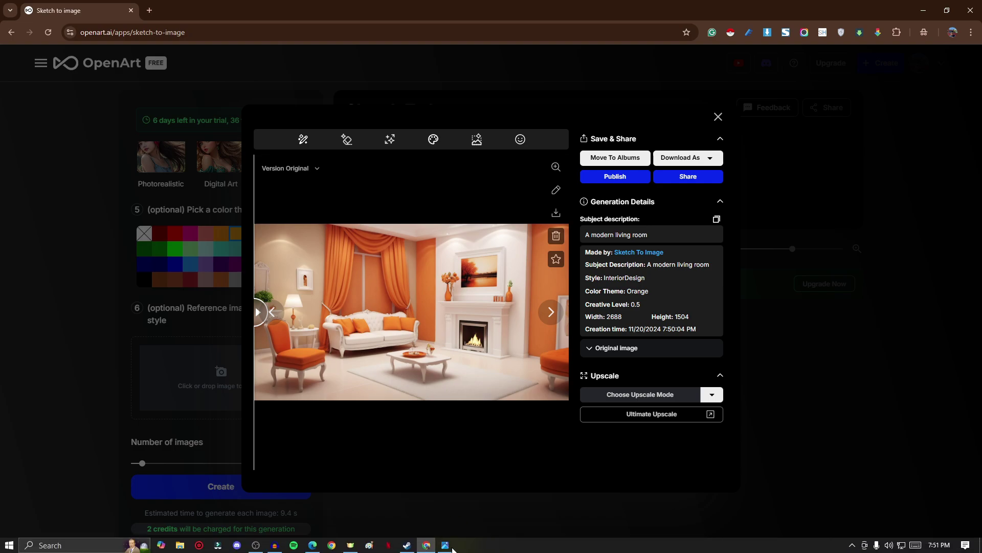
click(446, 545)
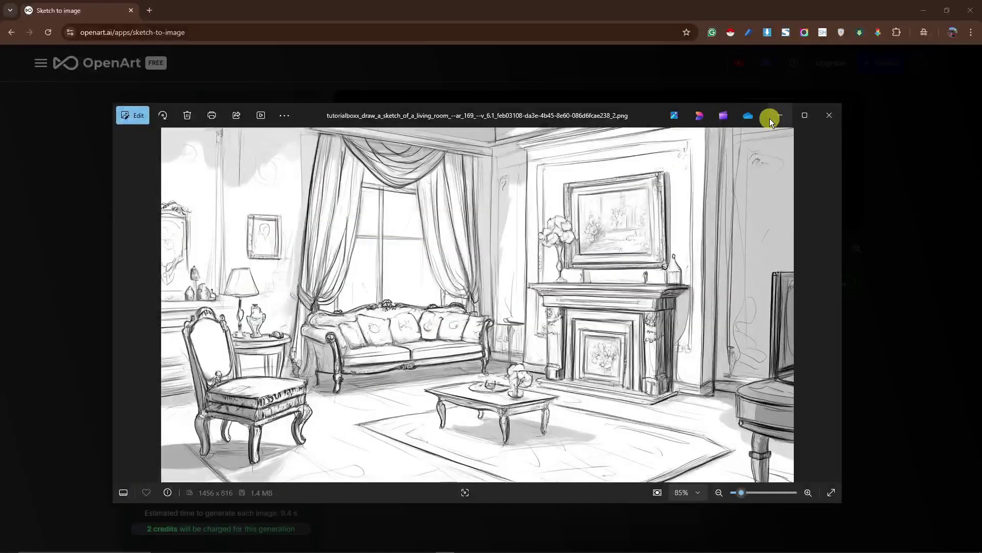
click(779, 116)
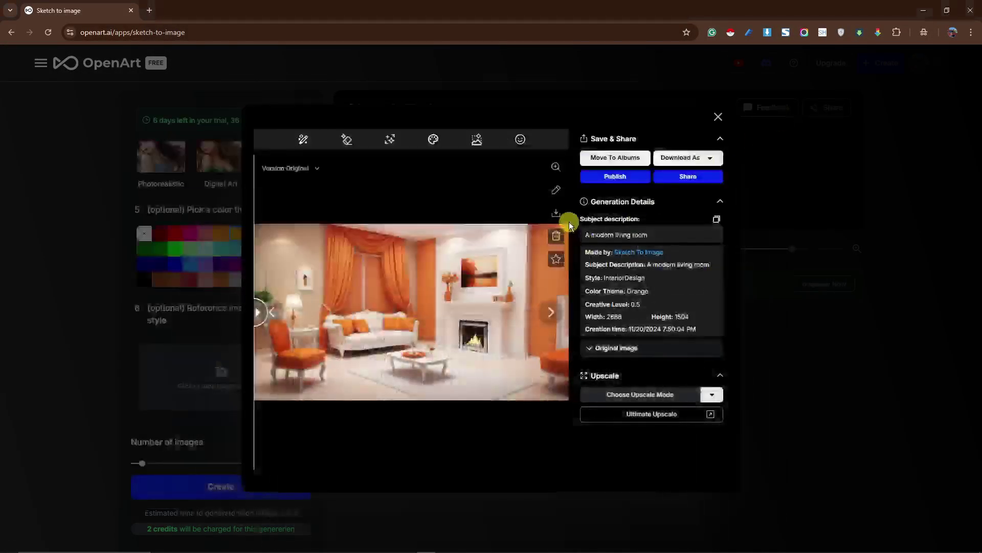
click(555, 163)
mouse_move(492, 535)
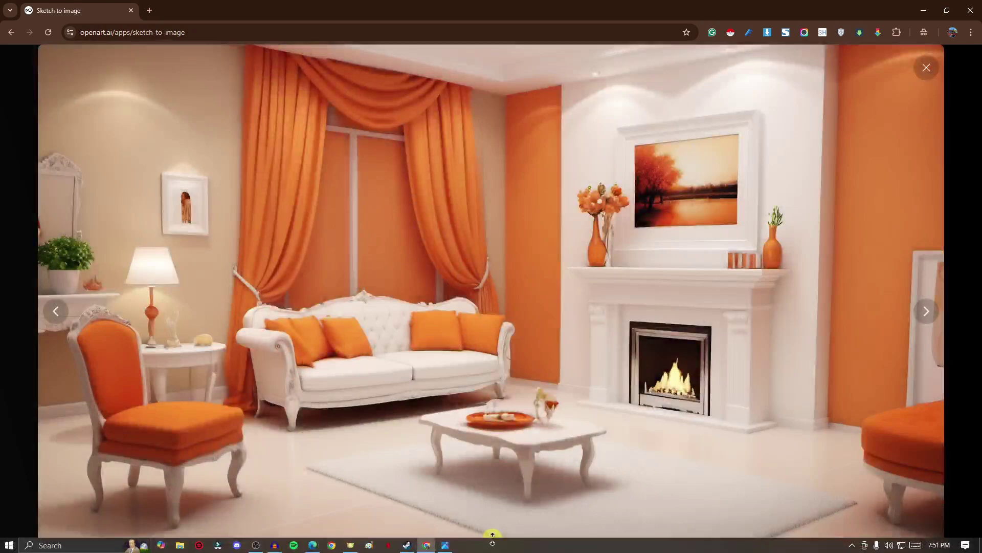
click(445, 546)
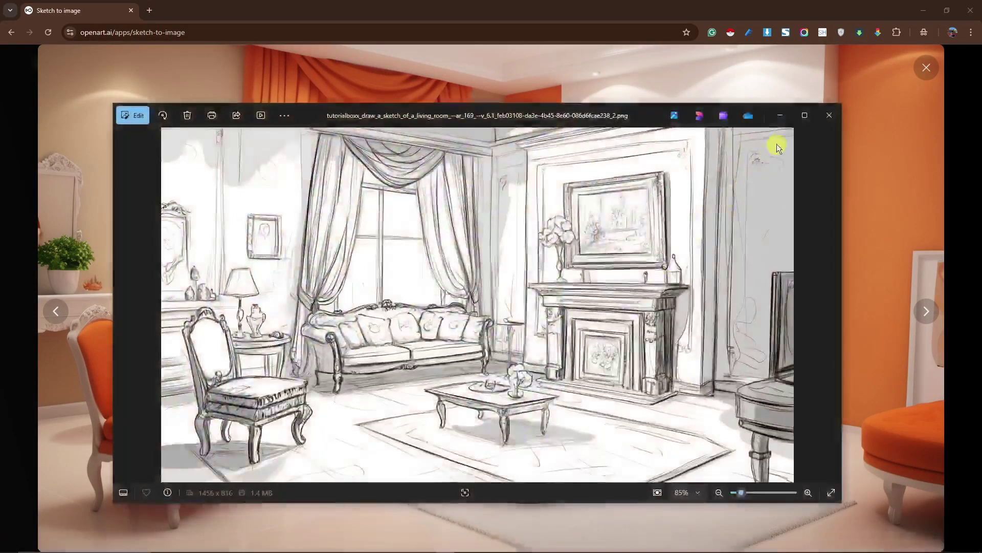
click(783, 116)
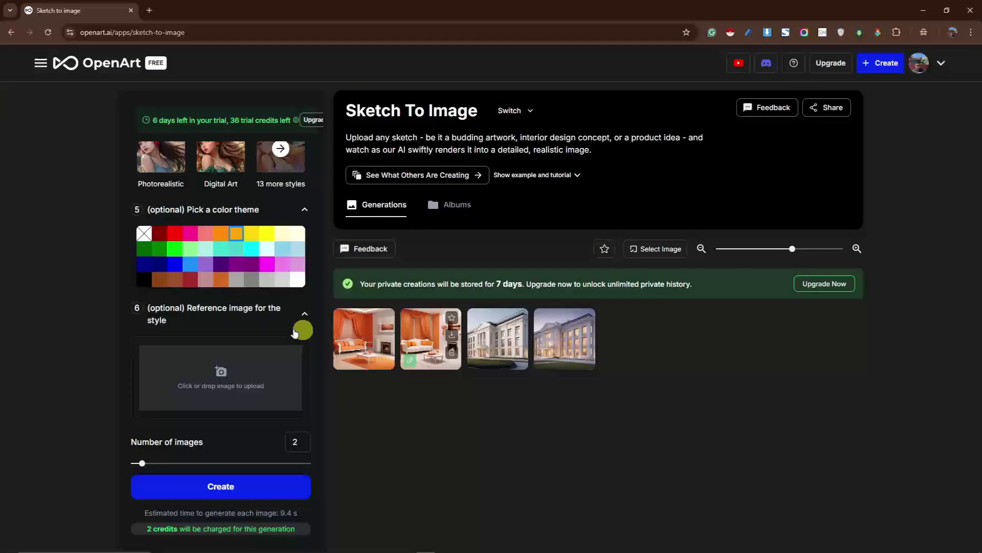
scroll(302, 329, up, 10)
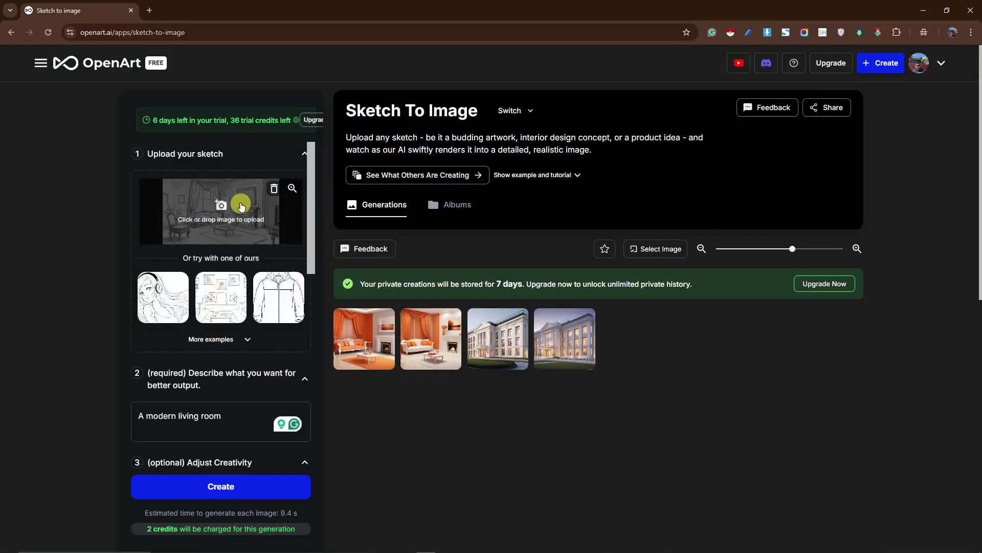
- Replace the living-room sketch with the pencil shoe sketch and change the prompt to 'A shoe'
click(275, 193)
click(236, 223)
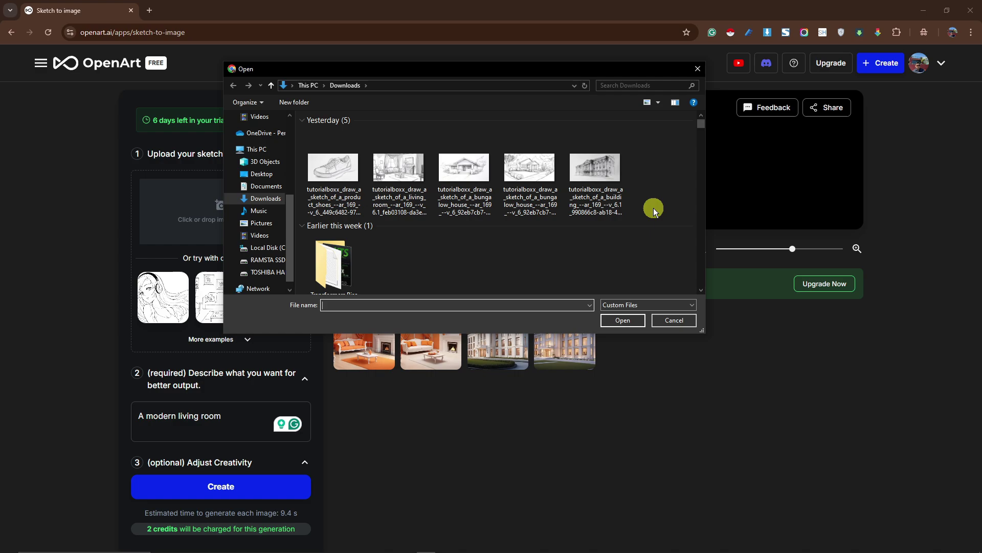
double_click(337, 170)
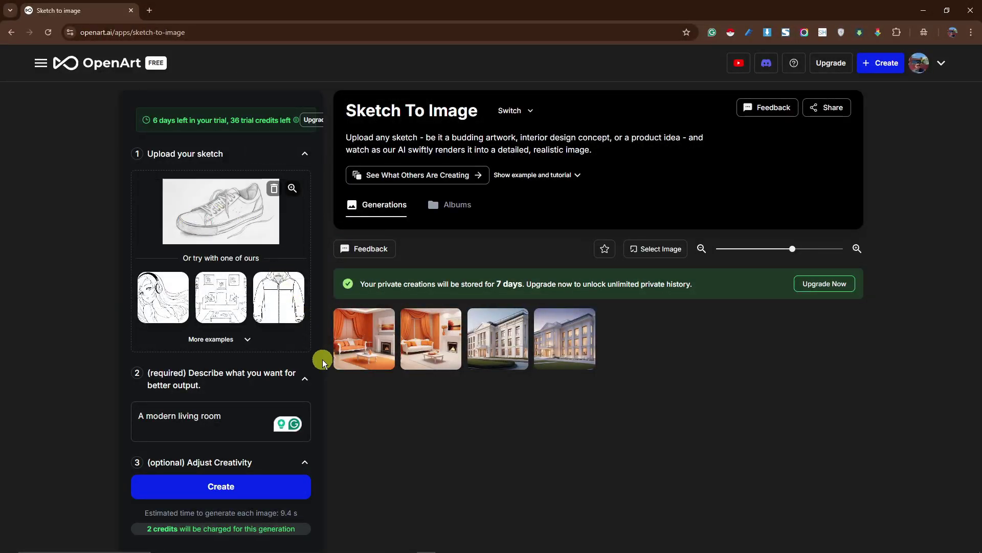
drag(228, 416, 169, 413)
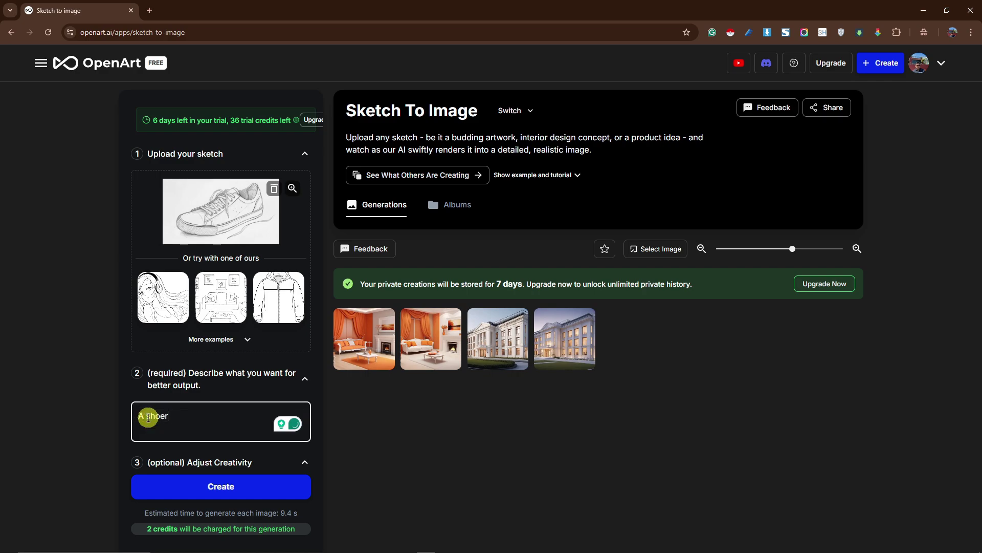
- Select the Default style and Red colour theme, then generate the shoe renders
scroll(281, 423, down, 6)
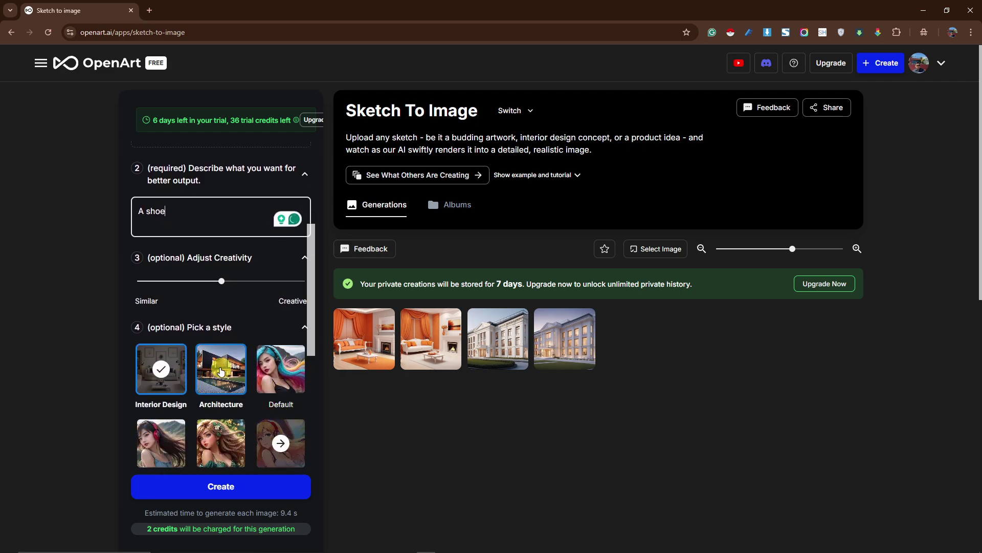
click(269, 276)
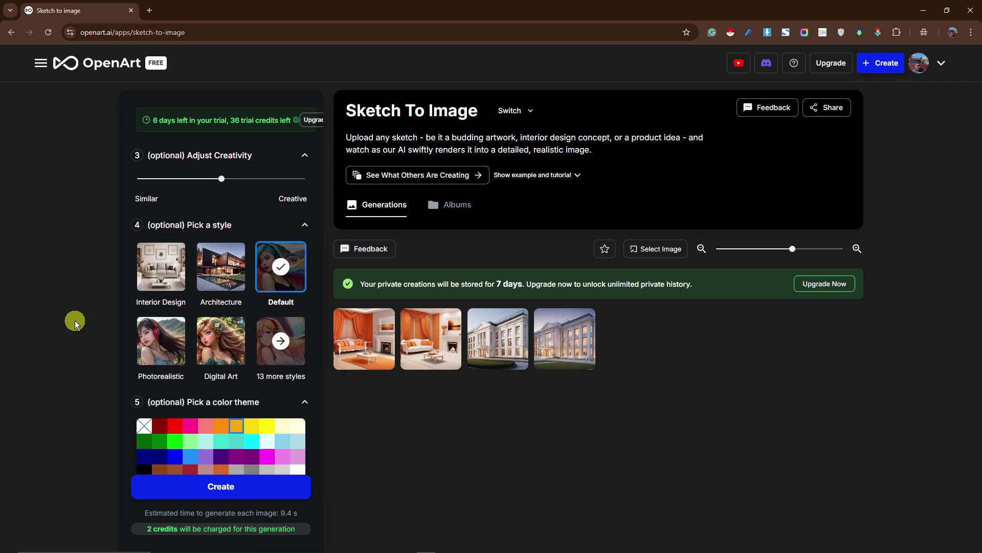
scroll(199, 326, down, 2)
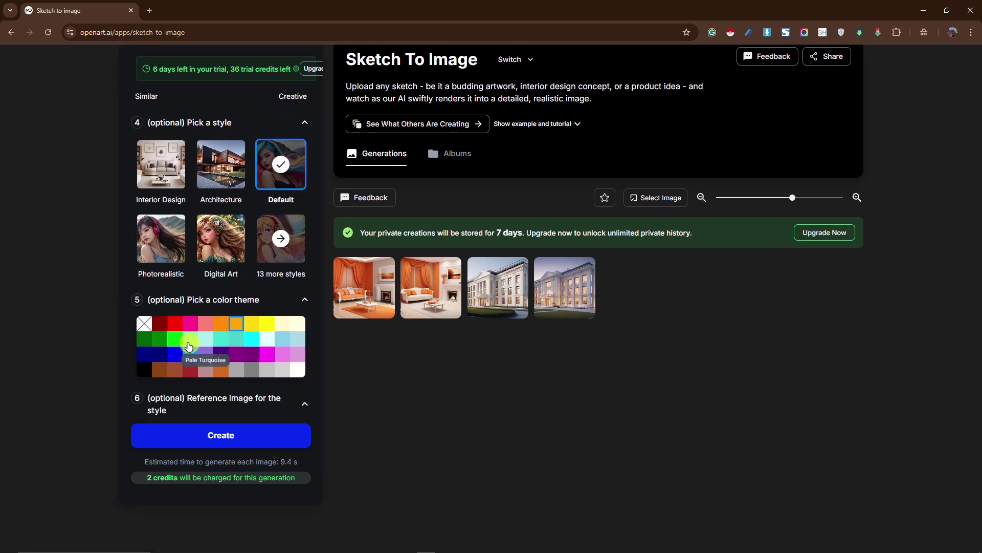
click(174, 323)
click(304, 403)
scroll(230, 388, down, 2)
click(221, 434)
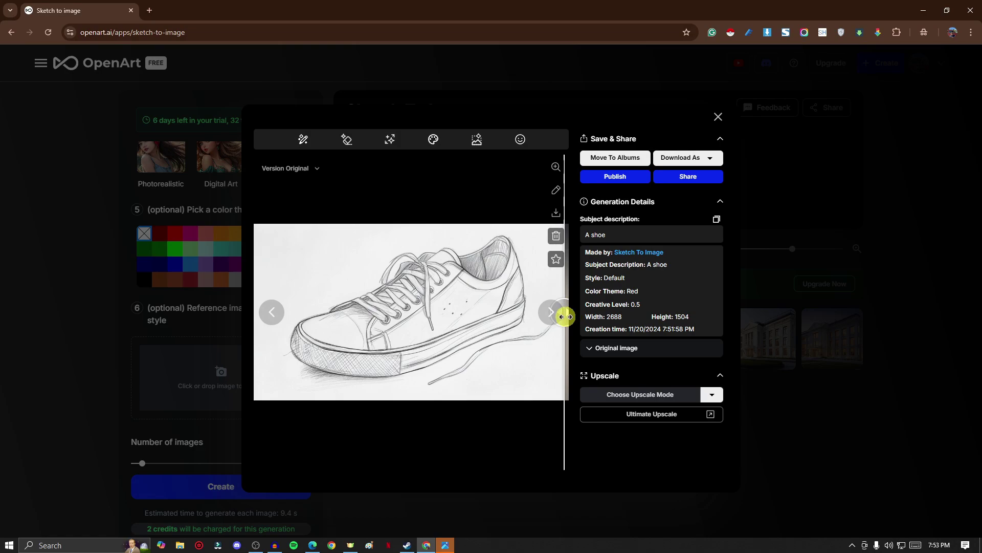
- Compare the first red shoe render with the pencil sketch via slider, full screen and Photos
drag(577, 314, 275, 396)
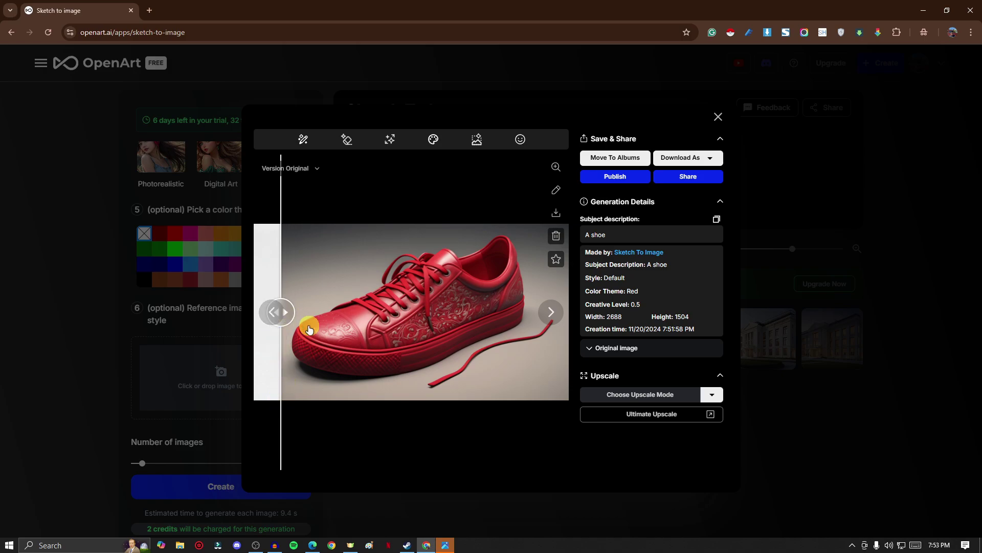
click(555, 168)
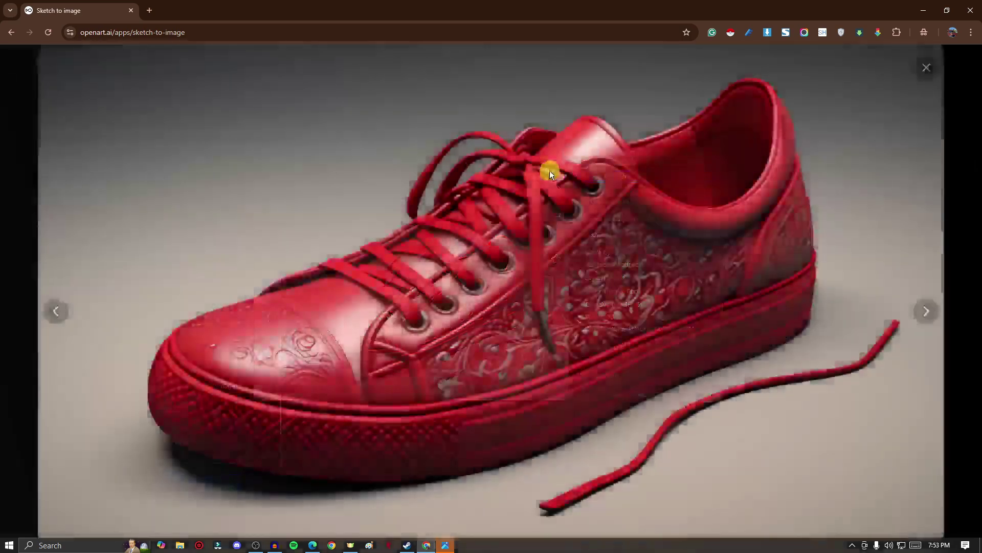
click(427, 547)
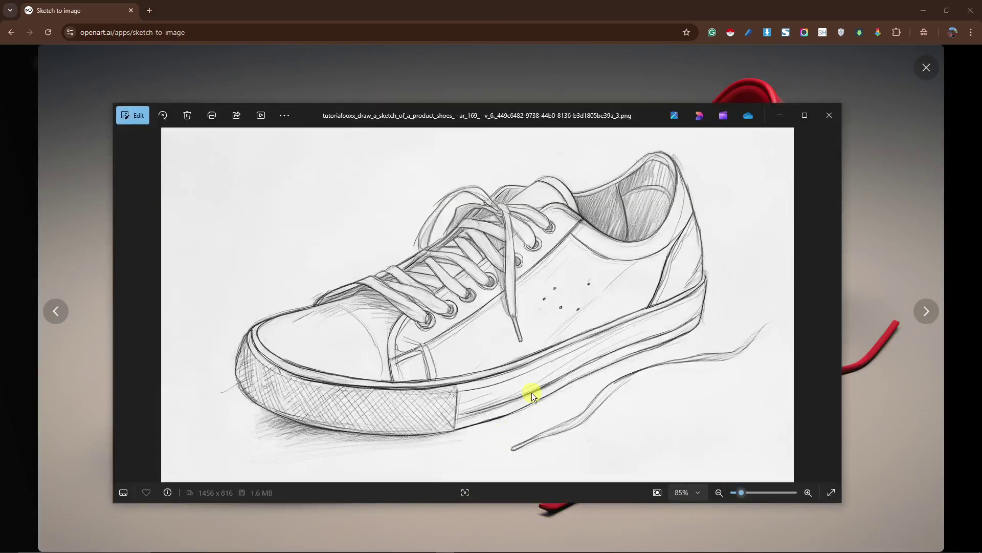
click(775, 115)
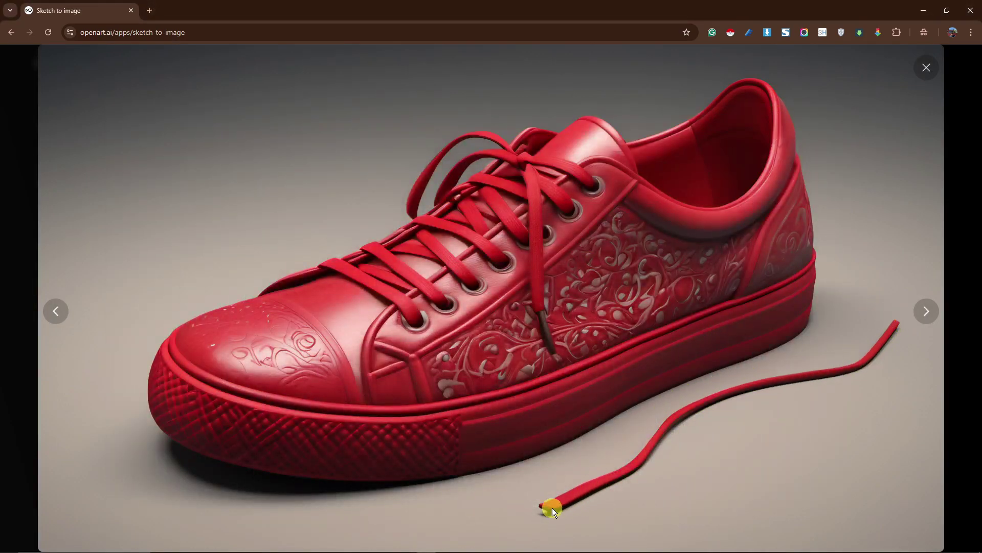
click(926, 68)
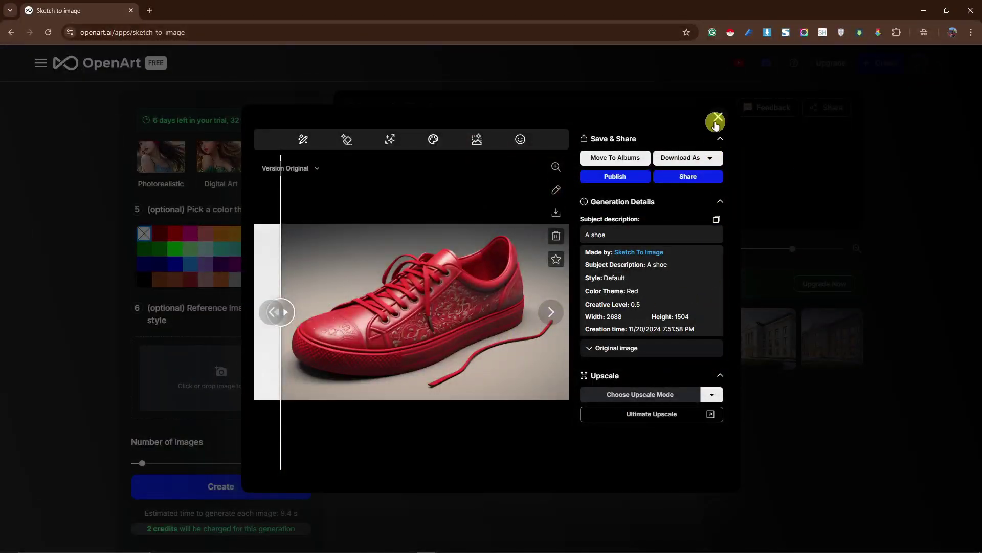
click(716, 118)
- Compare the second red shoe render with the original sketch the same way
click(476, 339)
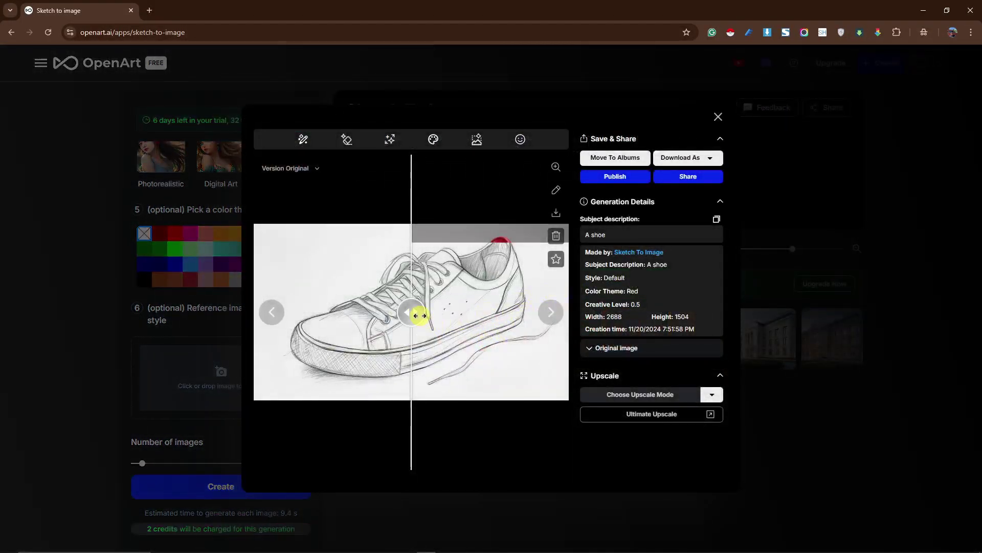
drag(414, 324, 263, 343)
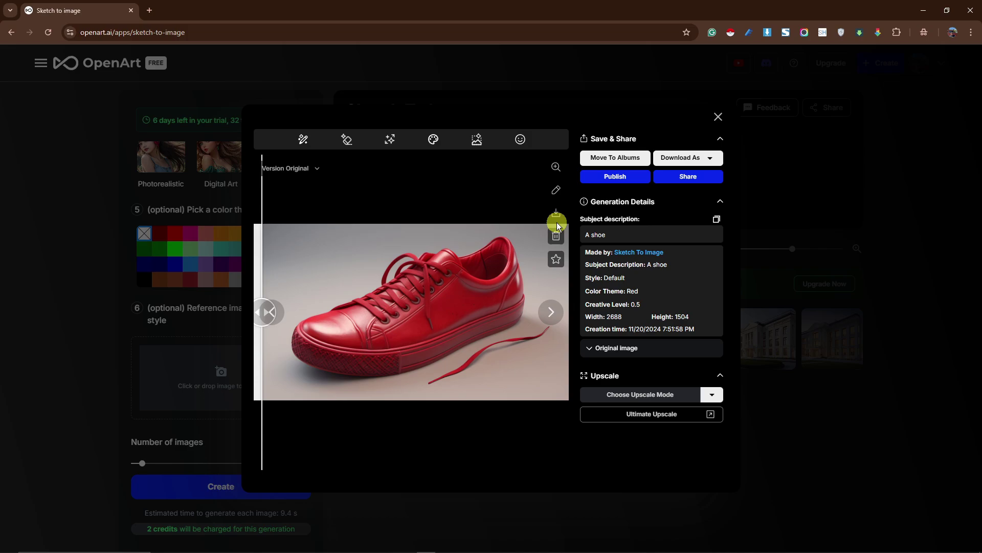
click(556, 168)
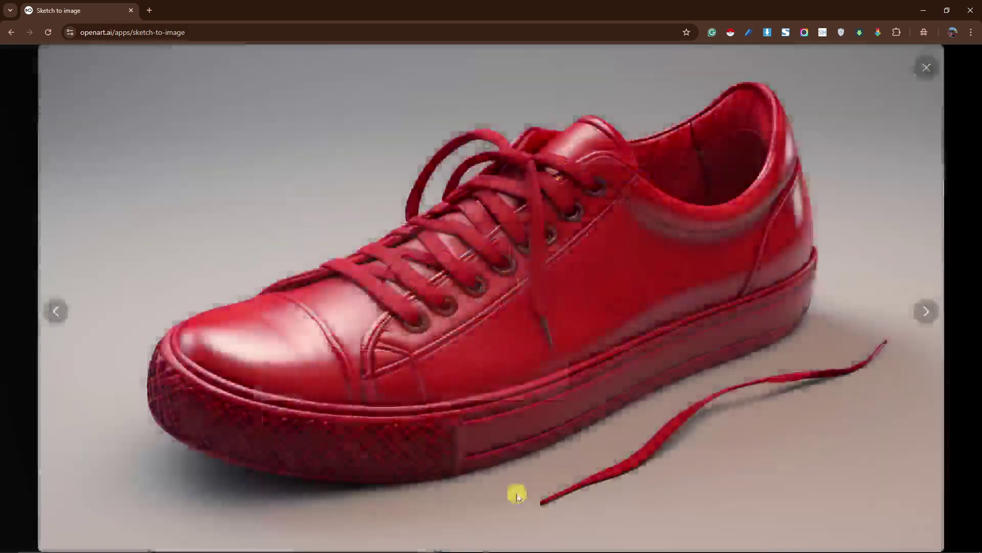
mouse_move(275, 547)
click(445, 546)
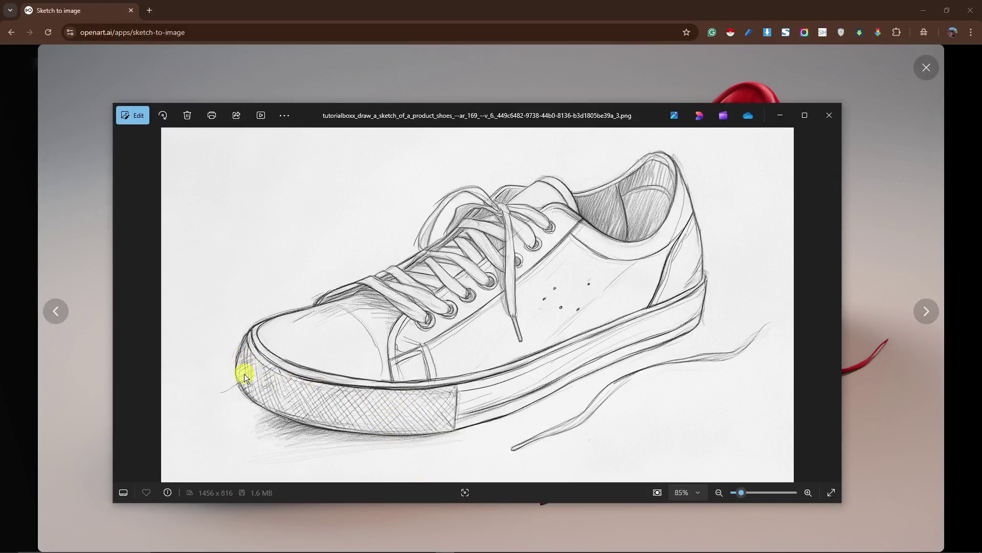
click(779, 116)
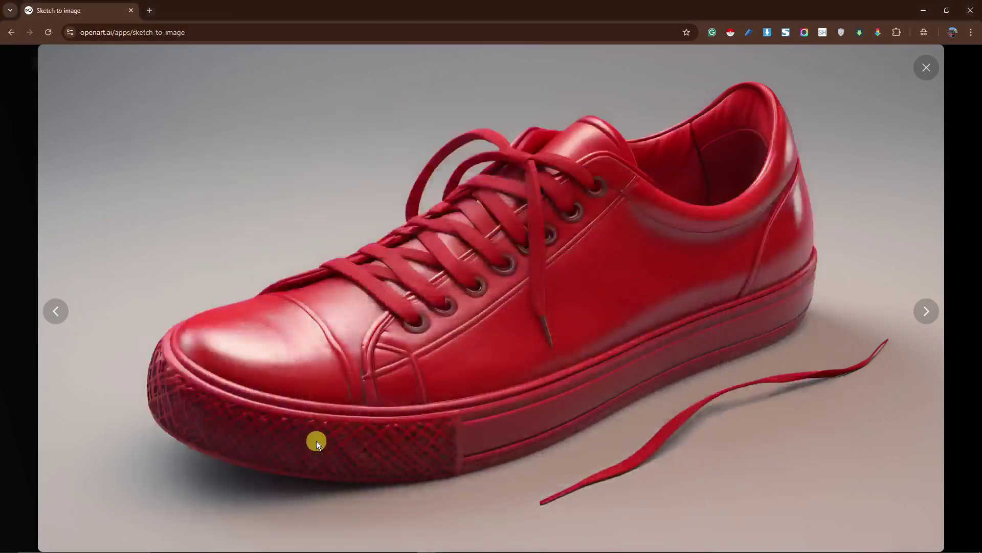
click(927, 72)
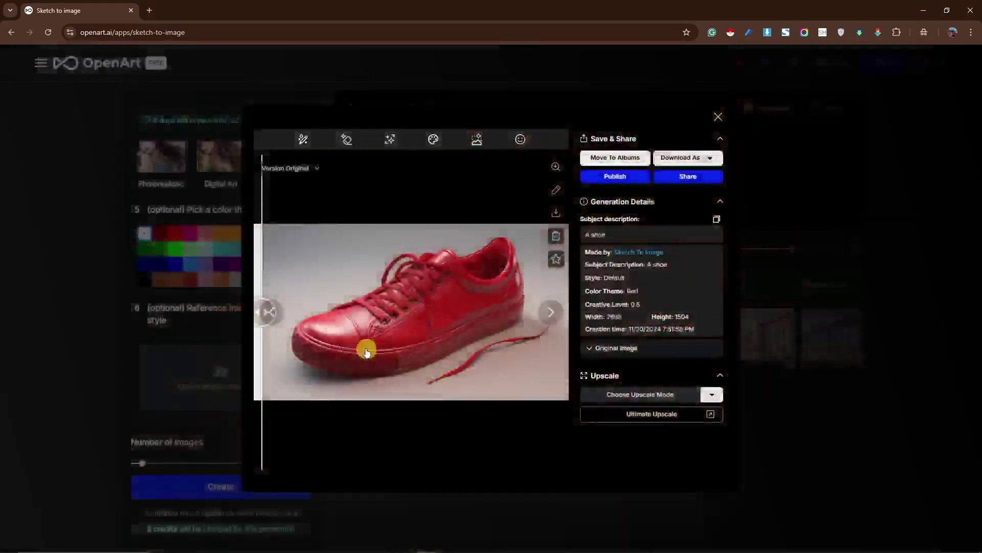
click(716, 115)
click(422, 330)
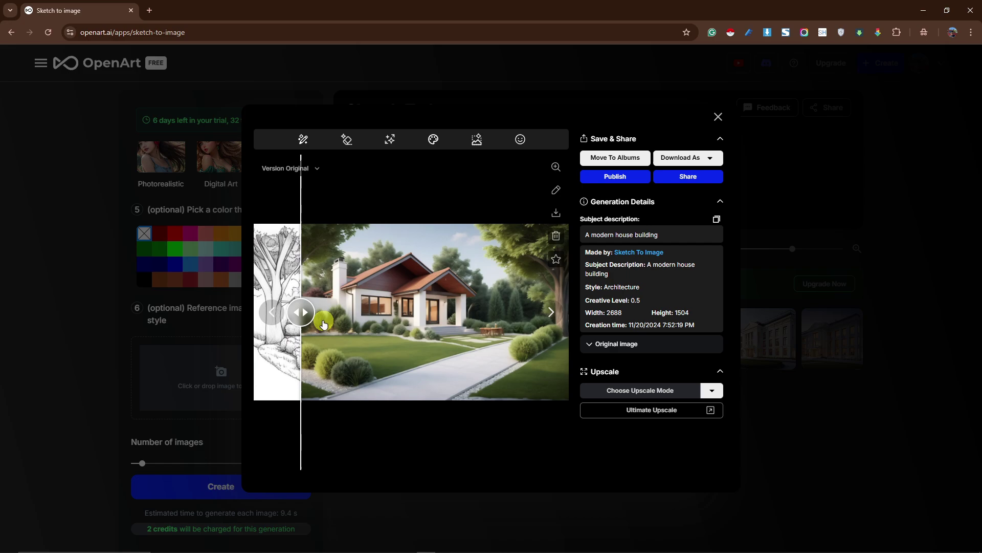
- Slide to reveal the modern house sketch, close the render details, and open the main navigation menu
drag(324, 321, 526, 328)
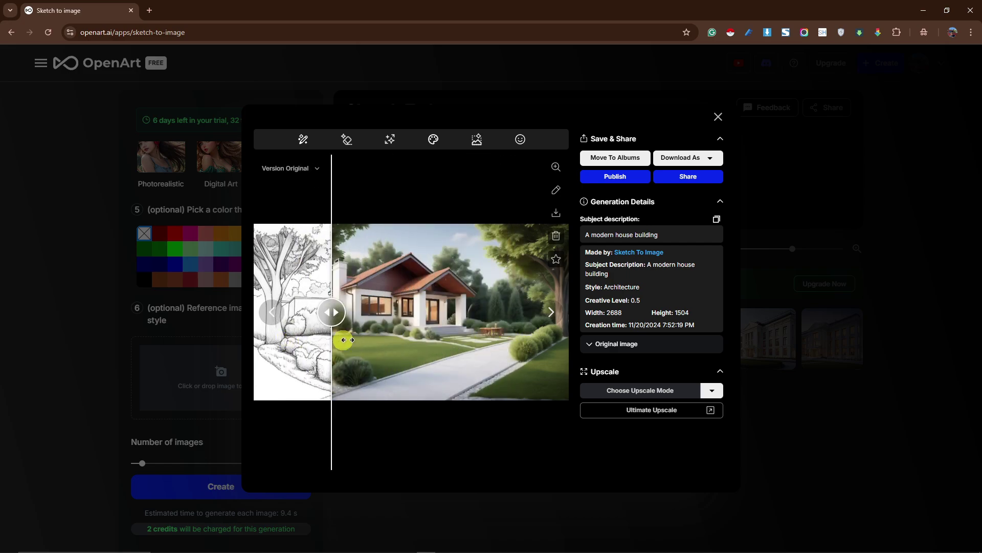
click(718, 116)
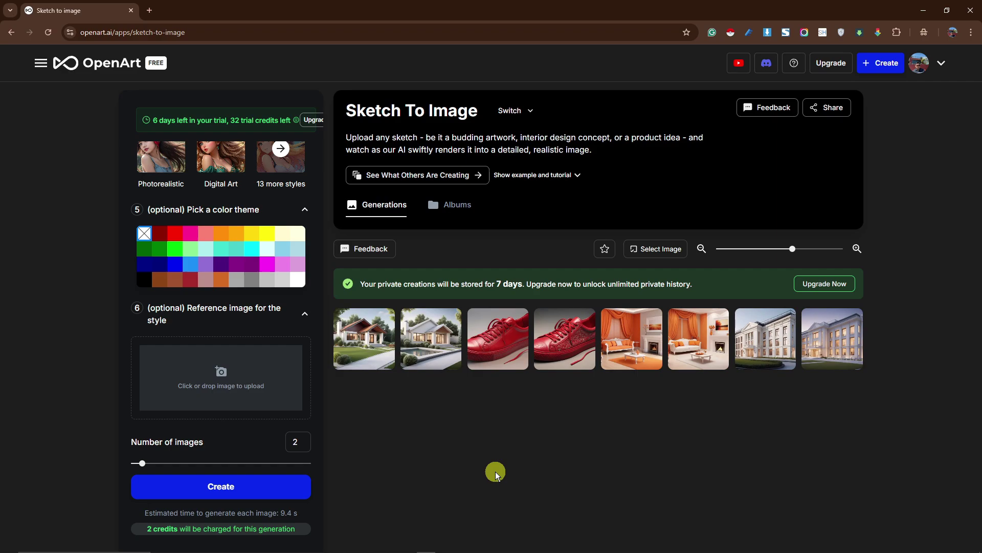
click(37, 63)
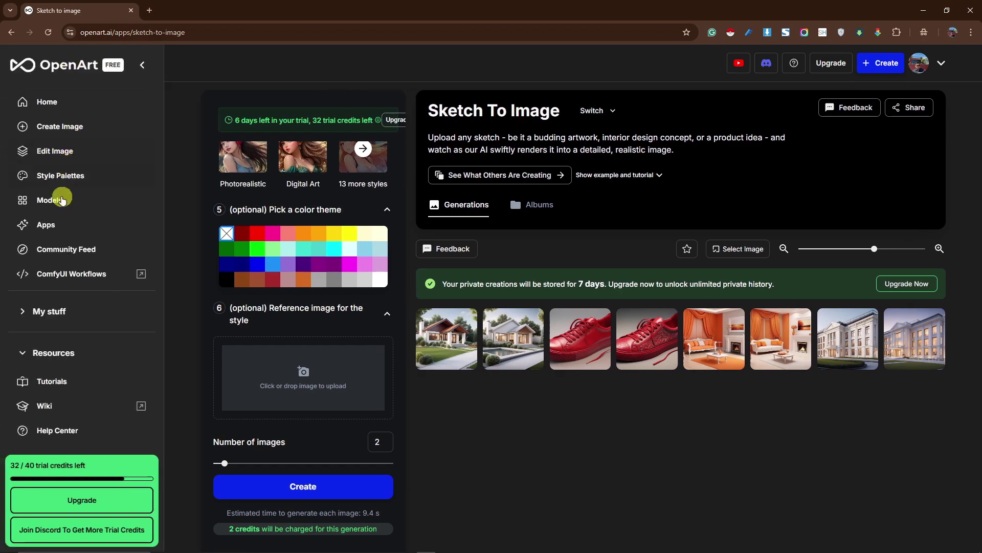
- Run the AI Sticker Generator app with keyword 'Vintage car' and 2 images
click(56, 226)
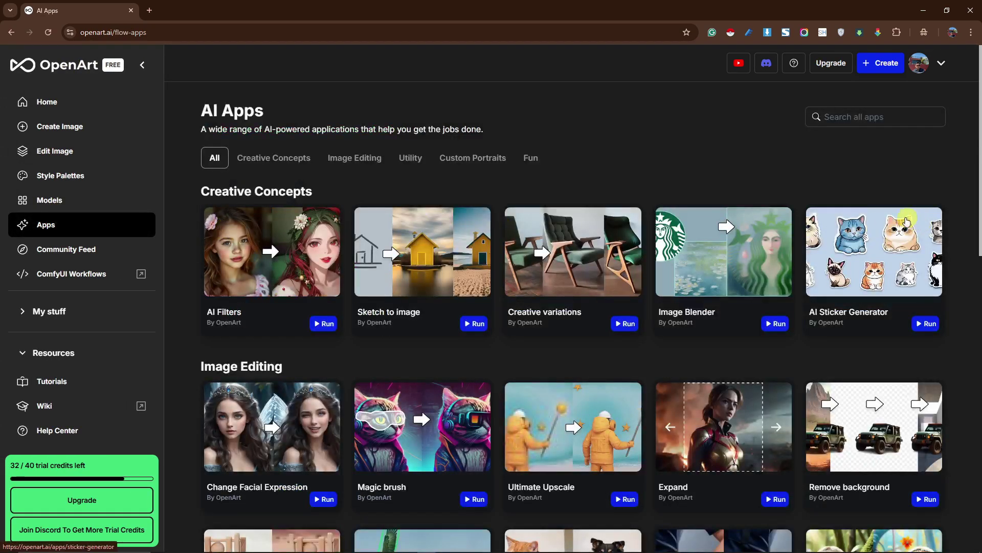
click(924, 324)
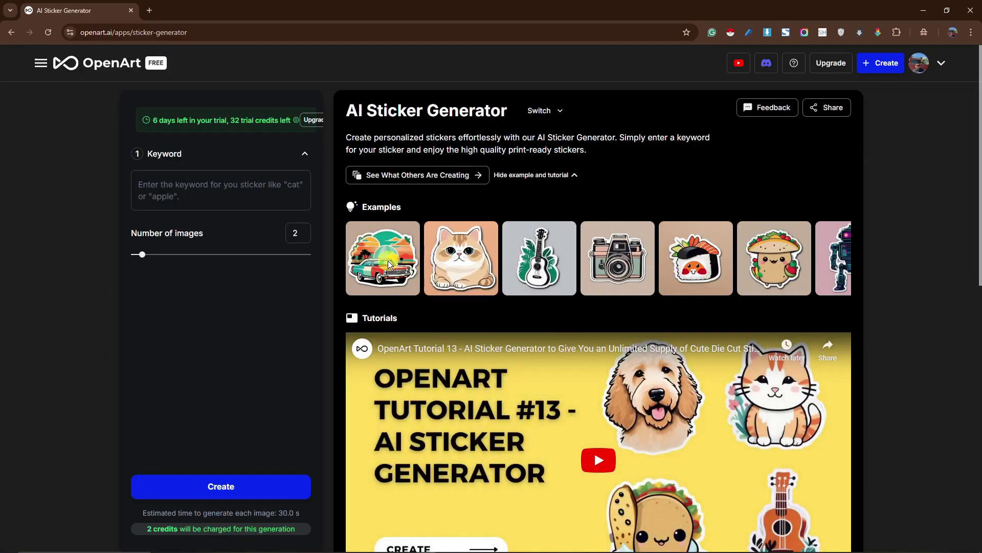
click(228, 179)
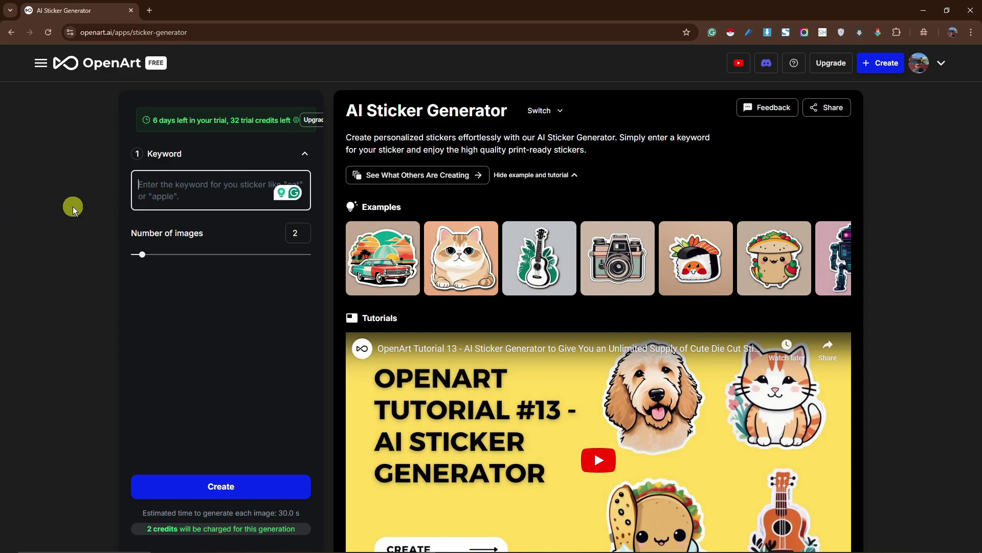
text(Vintage car)
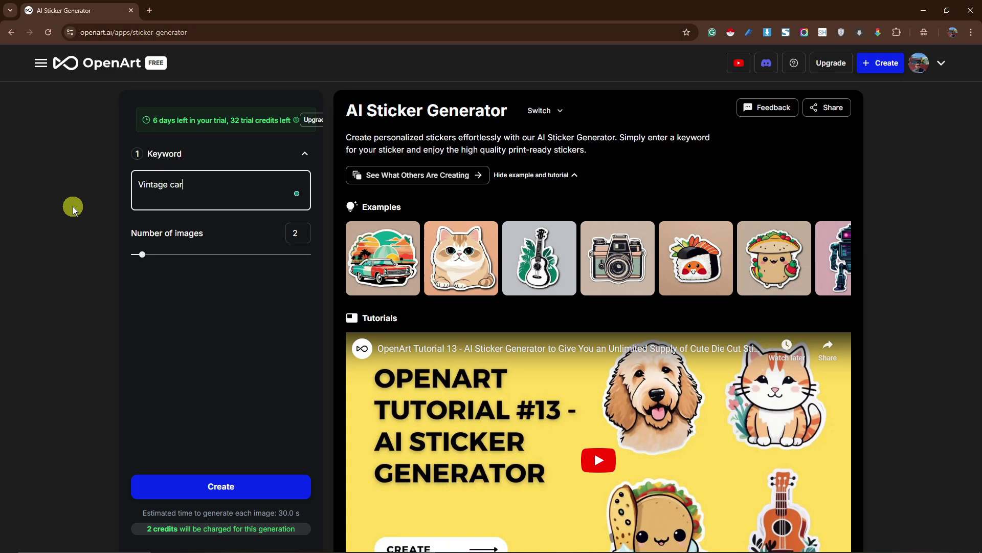
scroll(193, 417, down, 2)
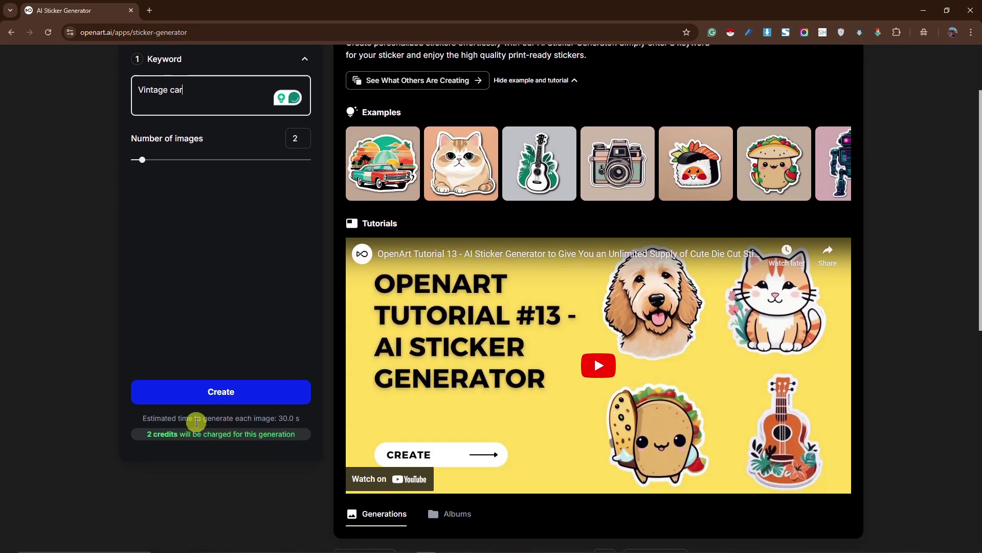
scroll(196, 418, up, 2)
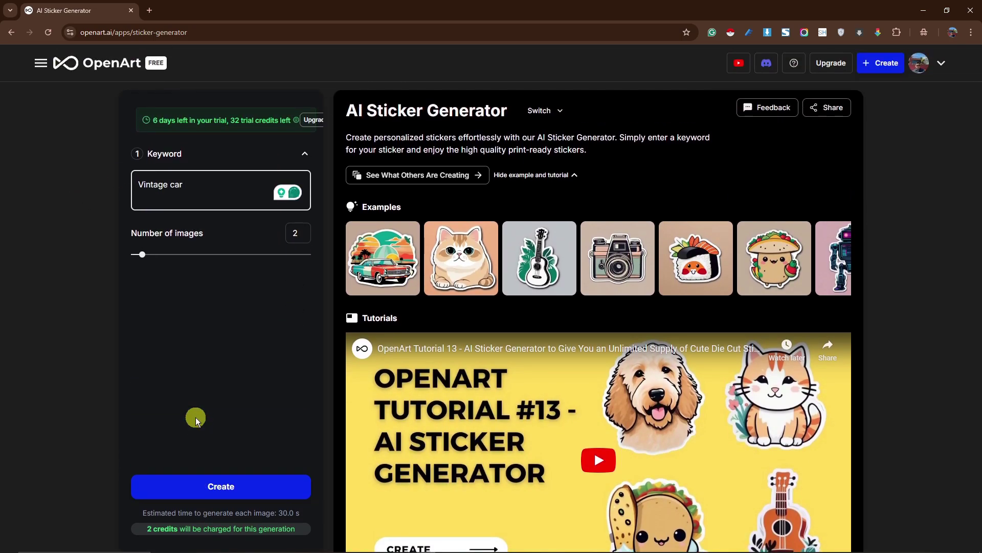
key(Return)
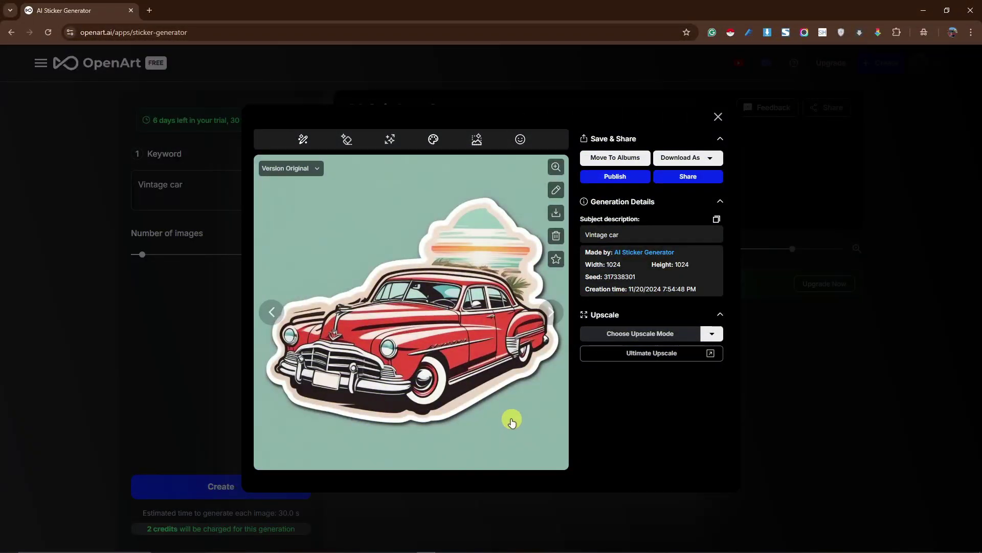
- Preview both vintage car stickers full size, including the teal sunset-car one
click(556, 167)
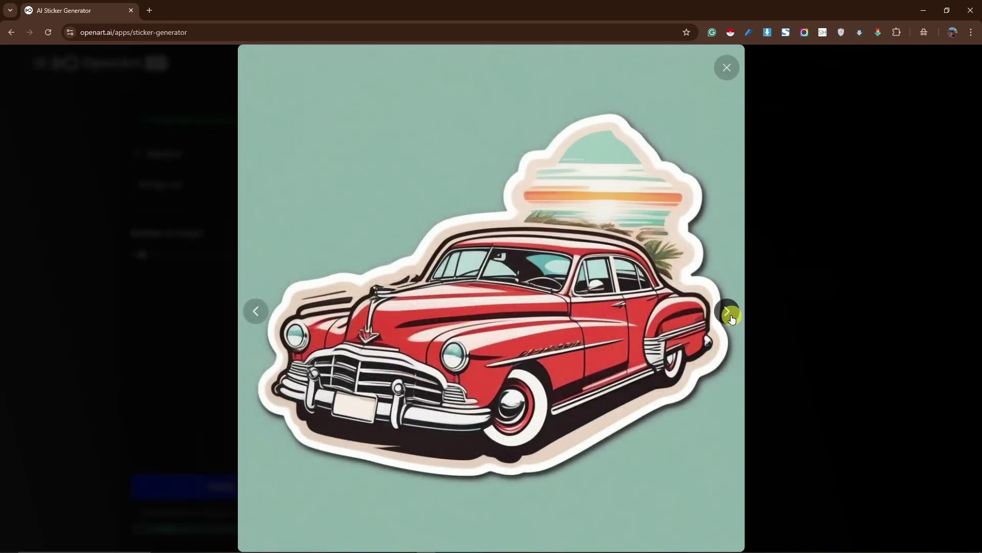
click(729, 313)
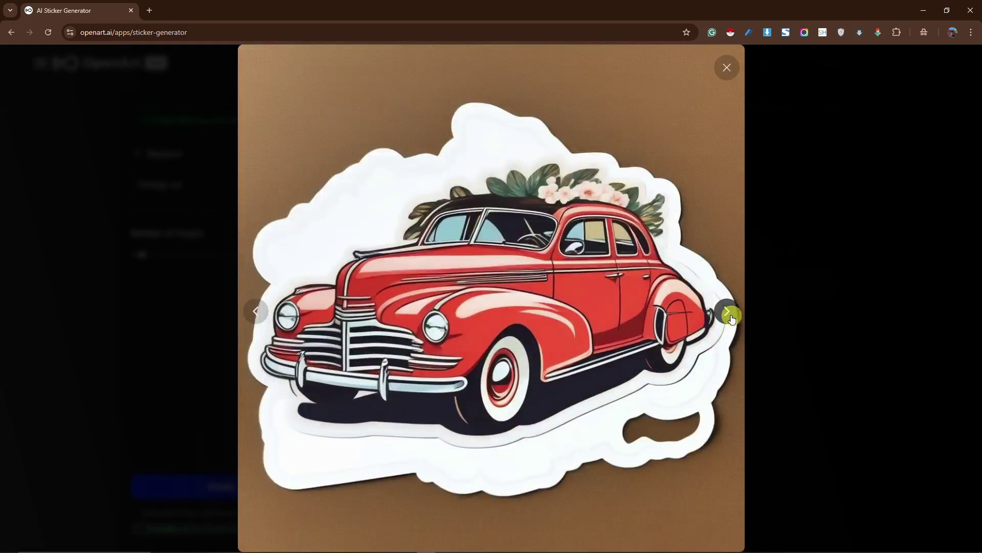
click(256, 311)
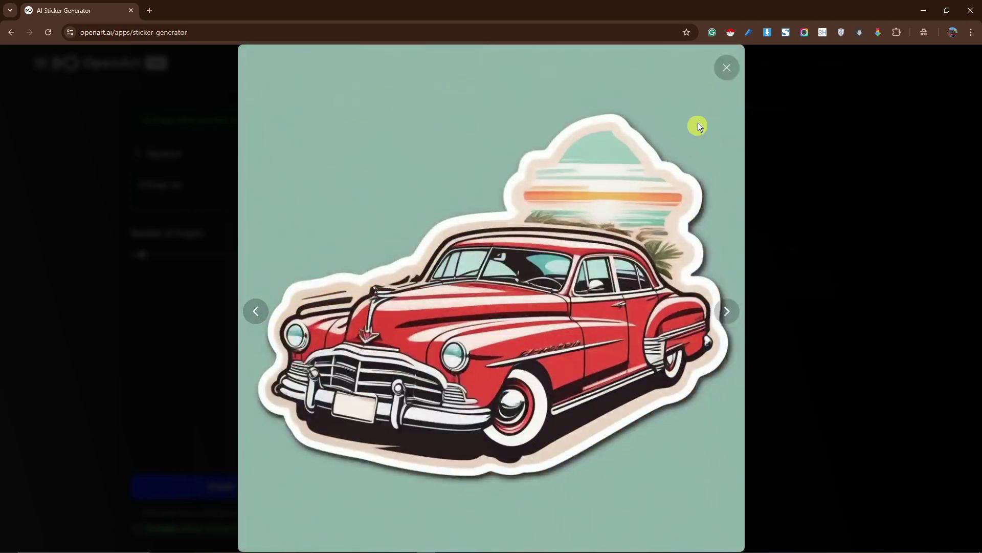
click(725, 76)
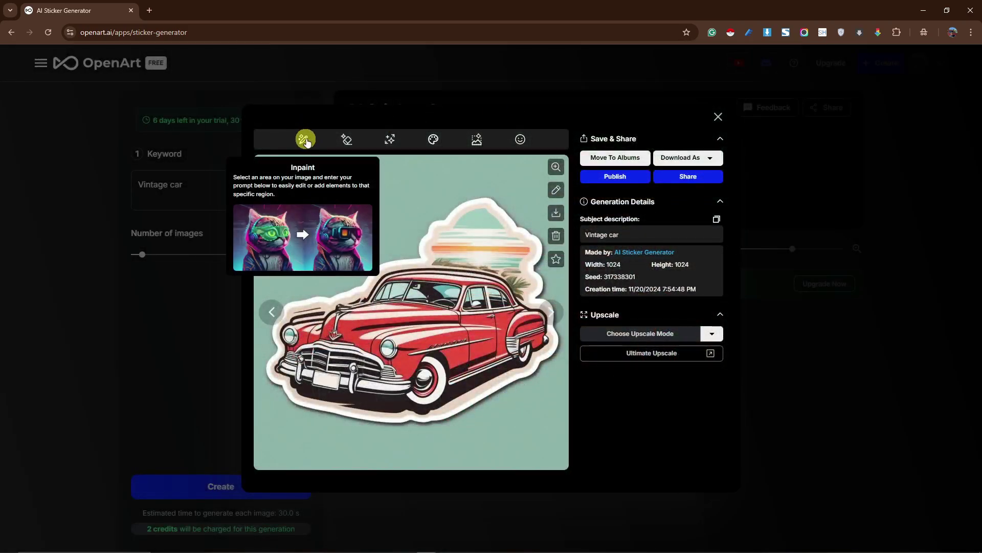
- Check the offered download formats, close the sticker details, and open the site navigation
click(712, 160)
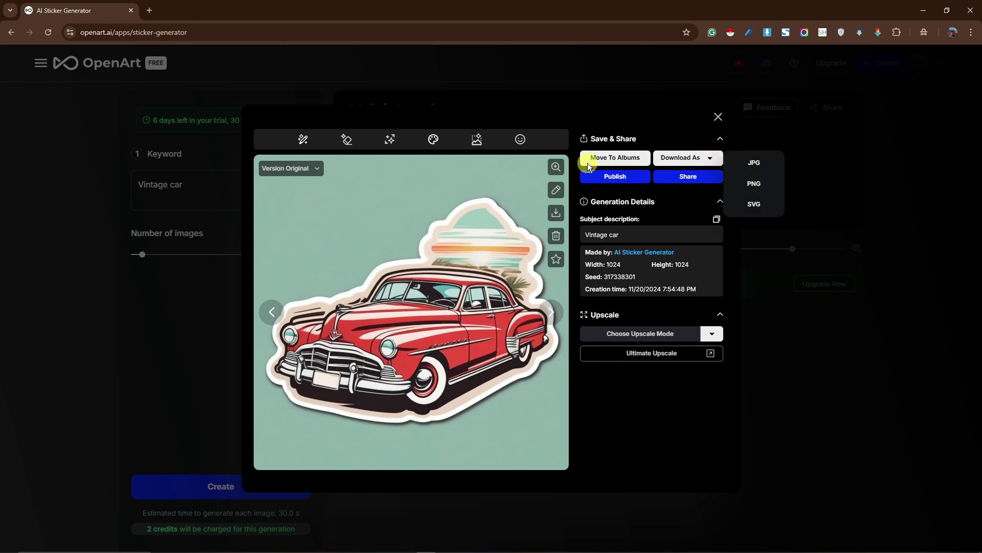
click(718, 117)
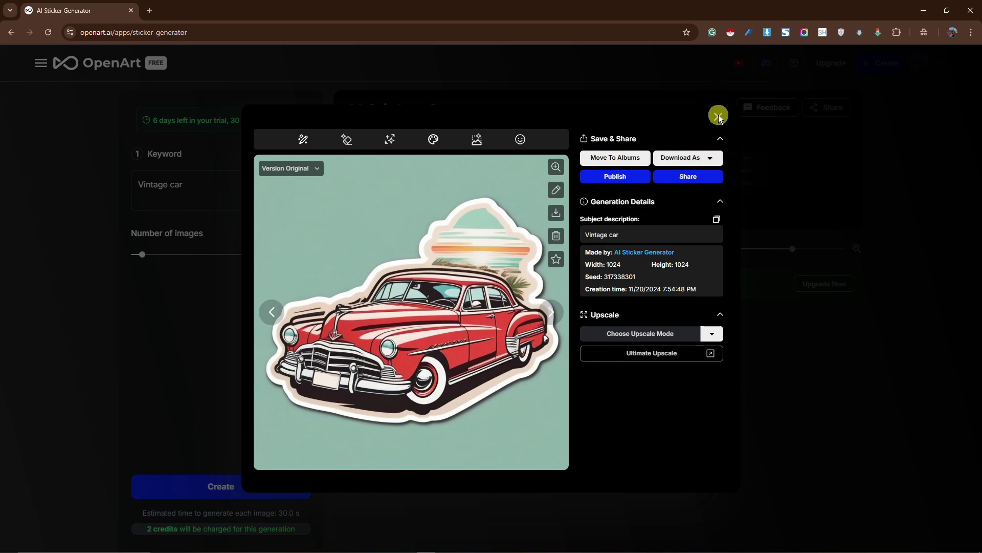
click(718, 117)
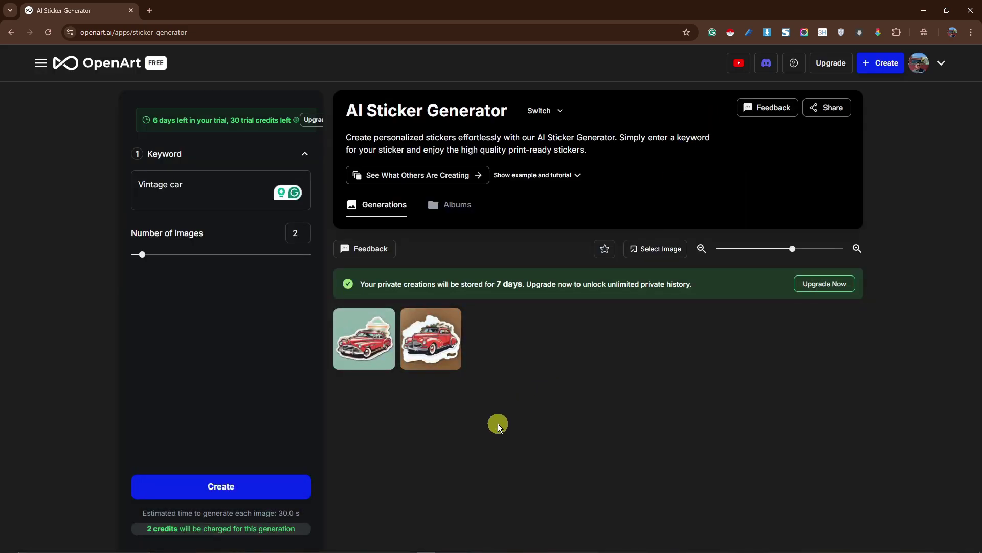
click(41, 63)
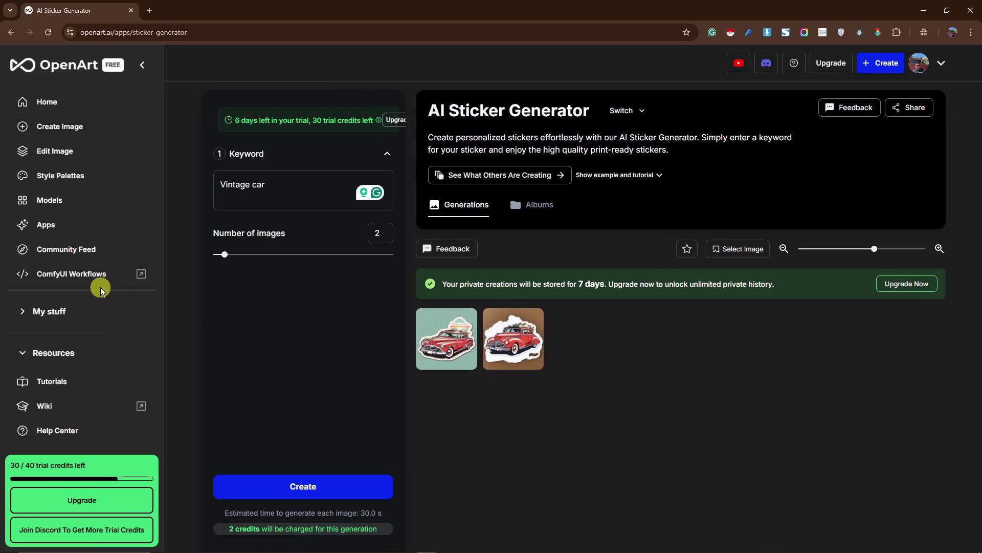
- Open Create Image, shrink gallery thumbnails to ten per row, and switch the model to TShirtDesignRedmond
click(76, 128)
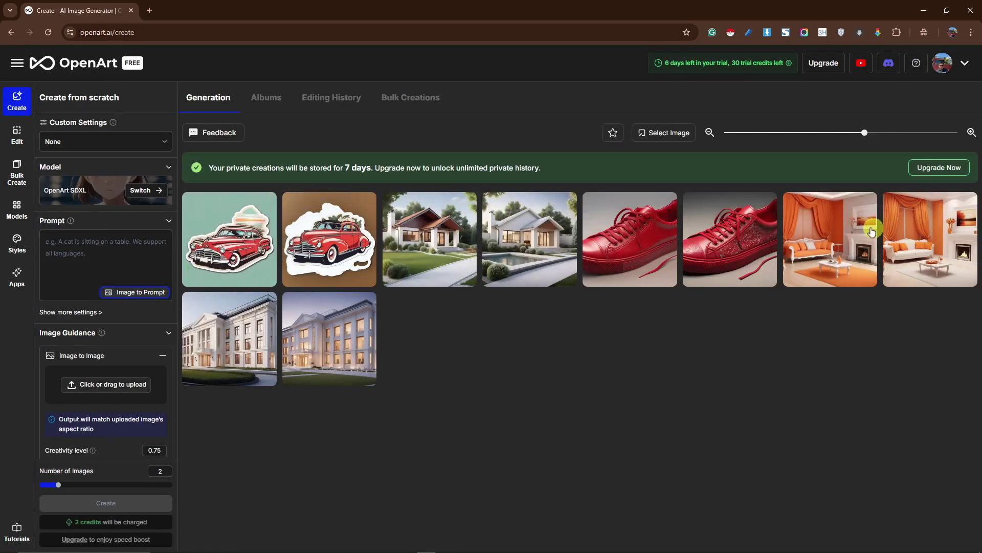
drag(854, 134, 906, 143)
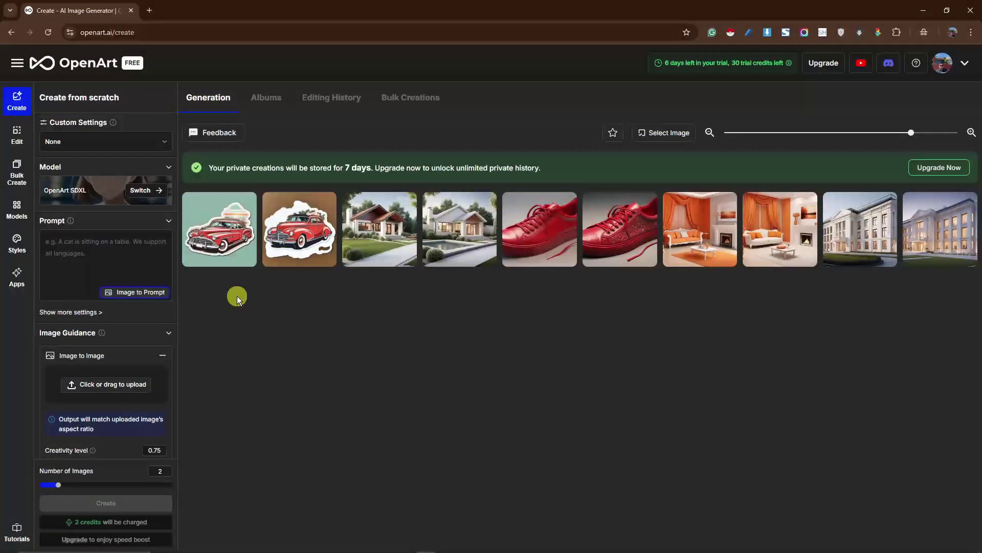
click(155, 192)
scroll(327, 271, down, 7)
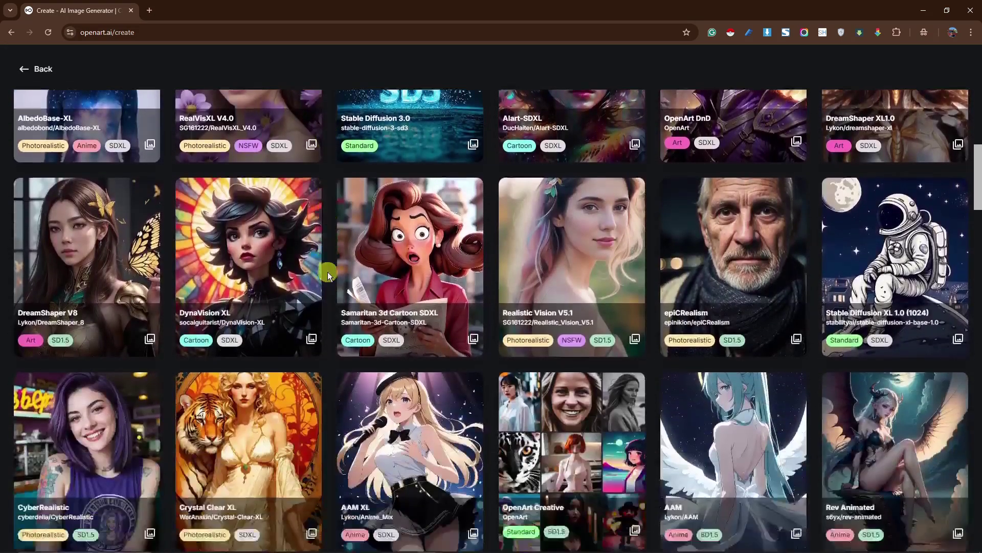
scroll(327, 272, down, 10)
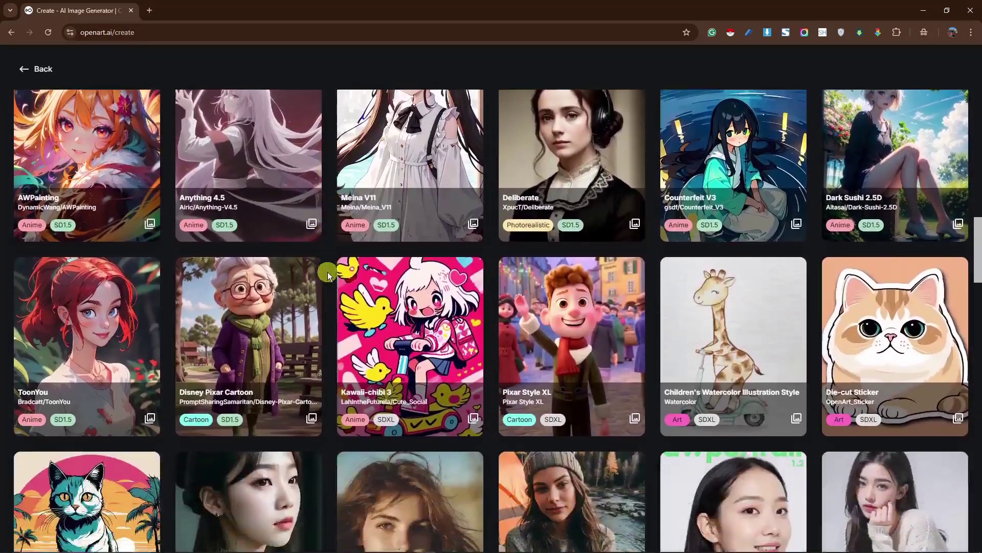
scroll(327, 271, down, 5)
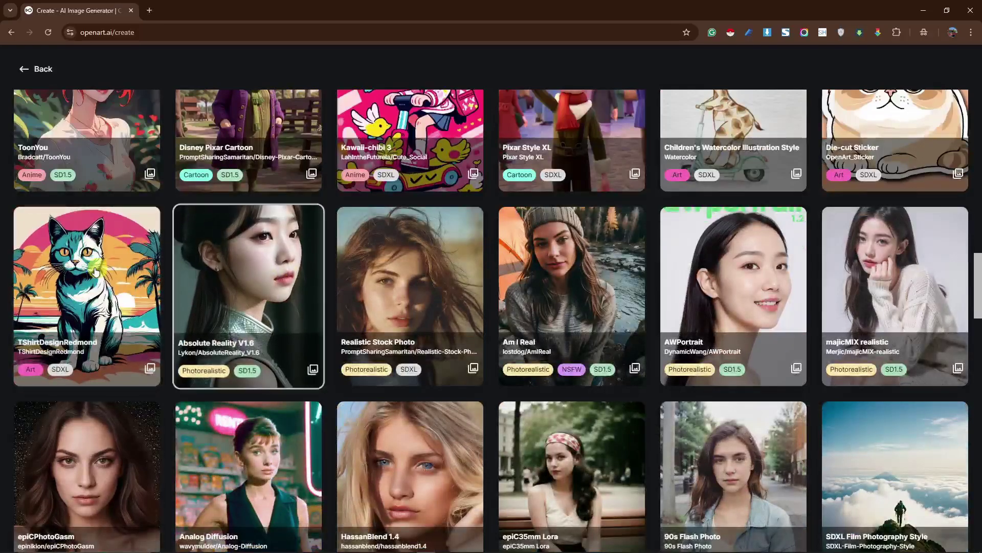
click(76, 289)
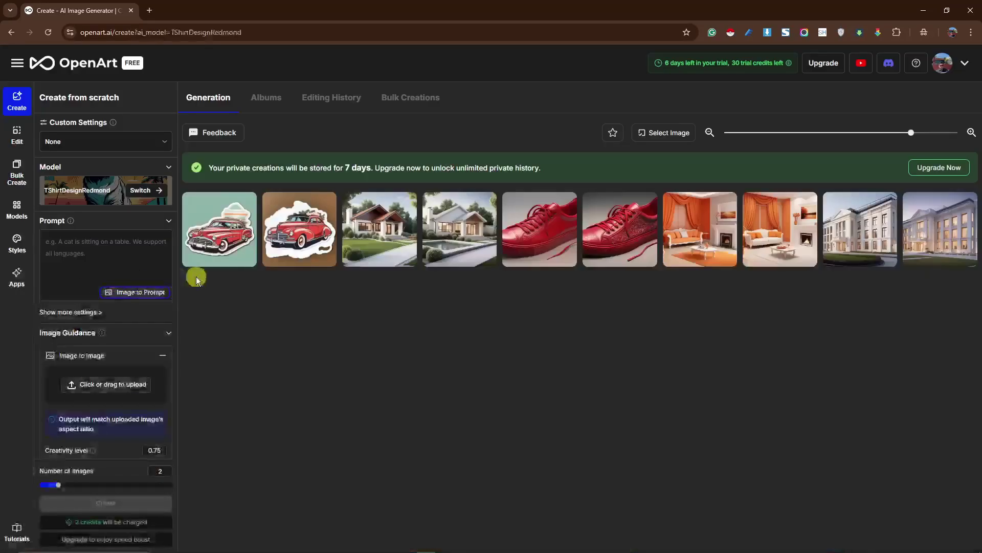
click(111, 237)
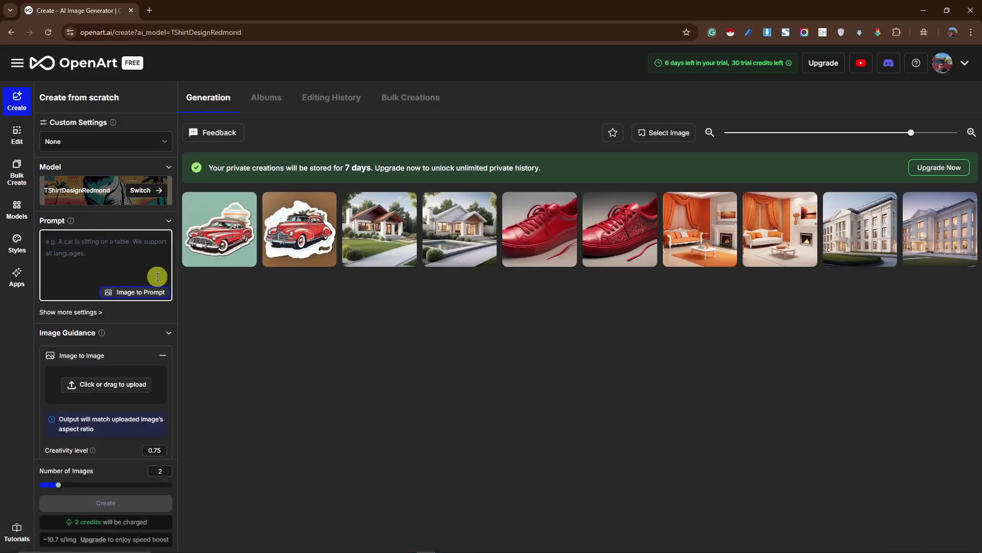
- Generate designs from 'A vintage car design' and inspect the blue and teal car results full size
text(A vintage car design)
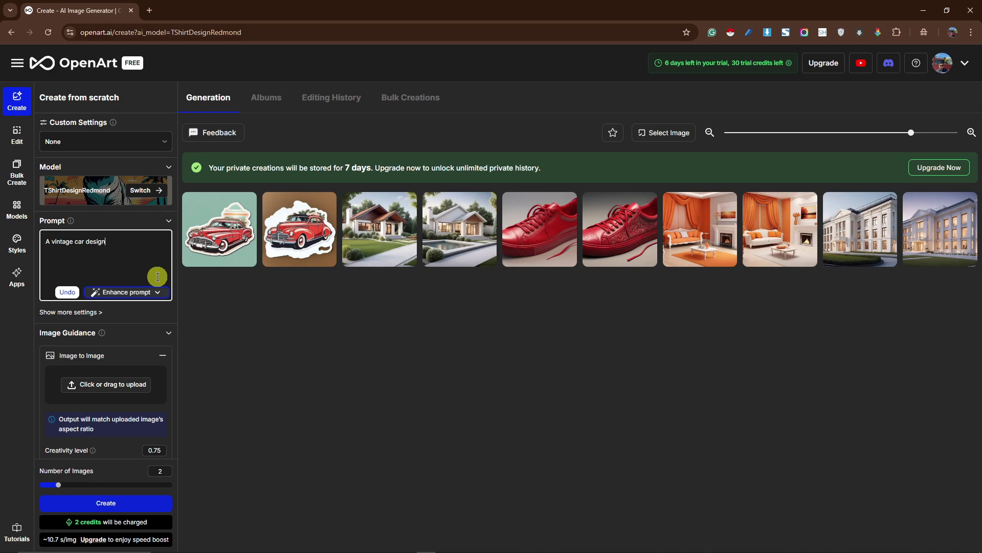
scroll(121, 362, down, 5)
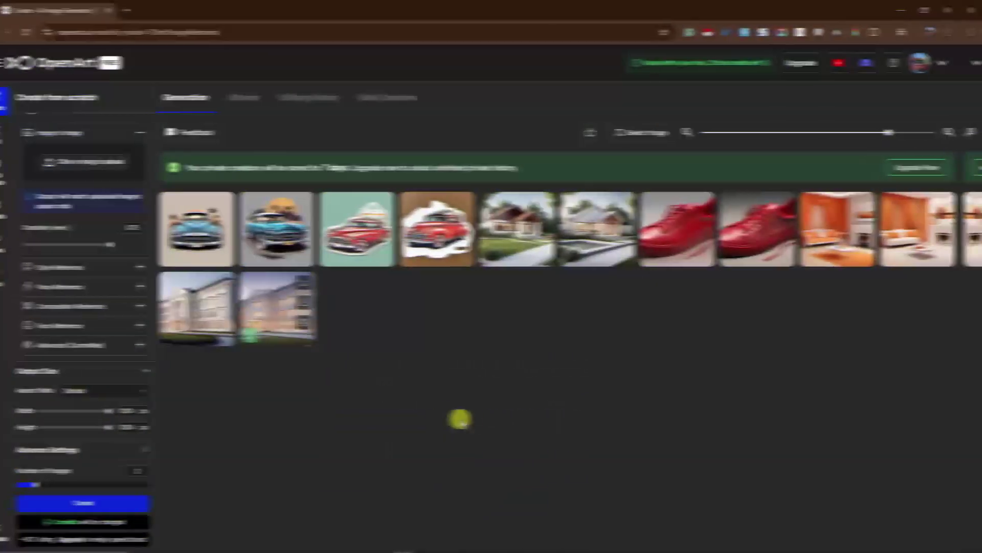
click(215, 230)
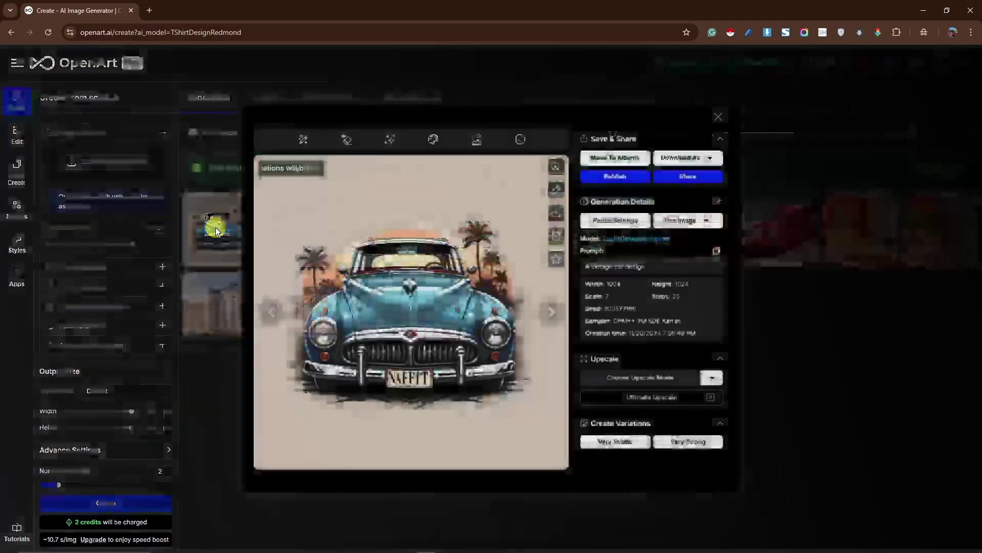
click(556, 167)
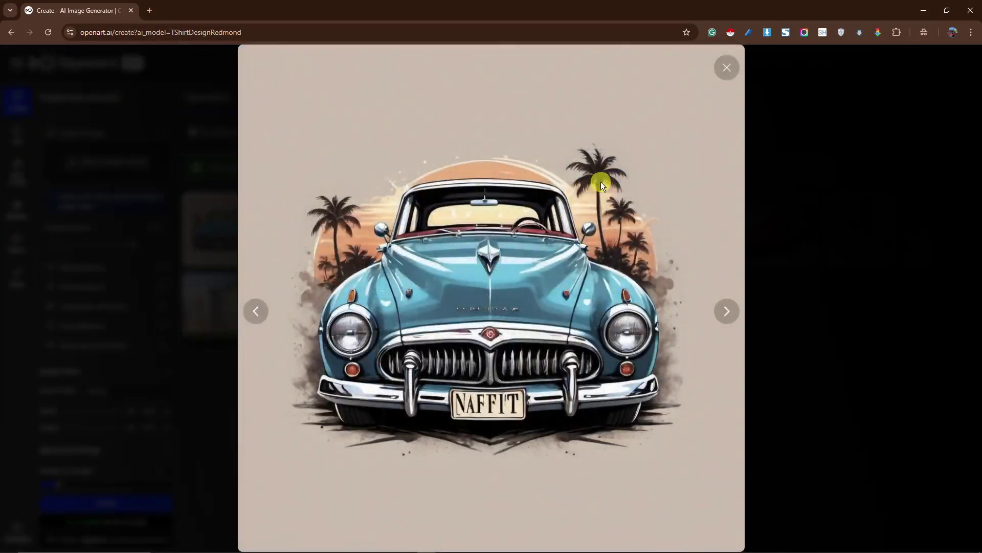
click(728, 311)
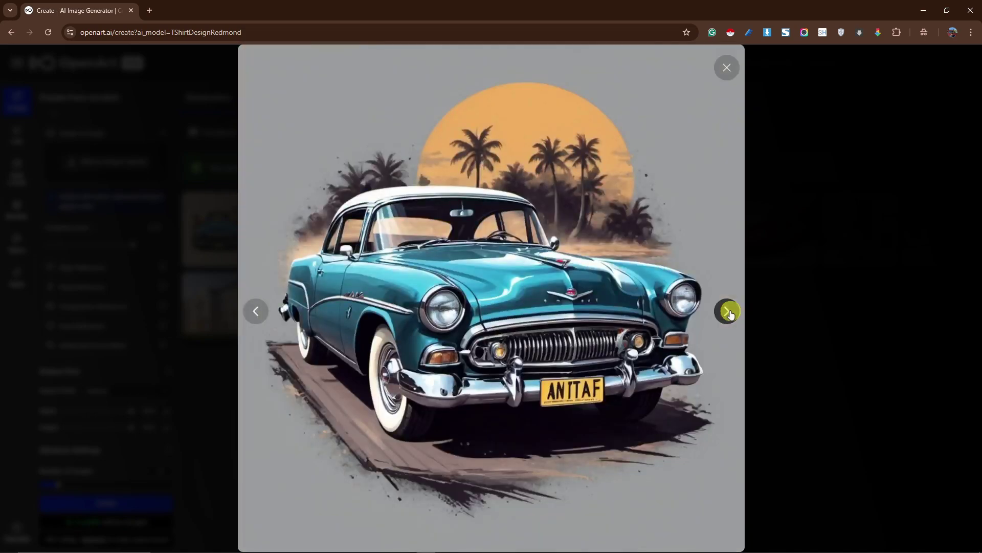
click(855, 319)
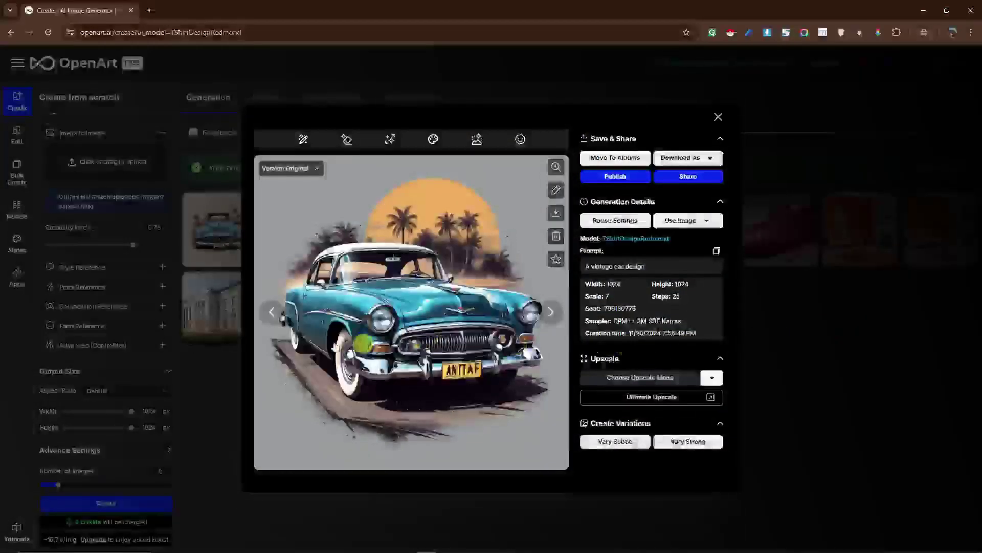
click(204, 355)
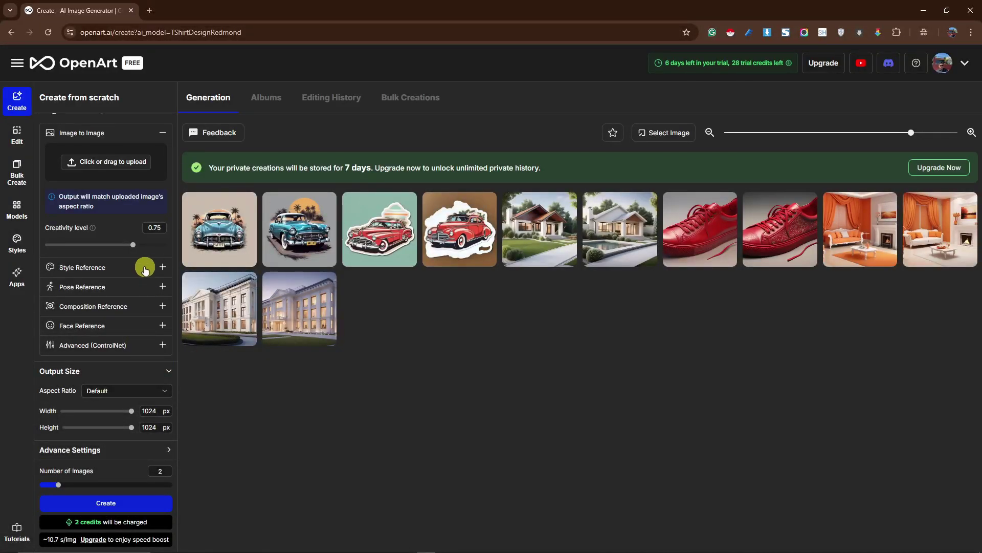
- Review the Style Reference, Advanced ControlNet, Output Size and Advance Settings sections by expanding and collapsing them
click(128, 269)
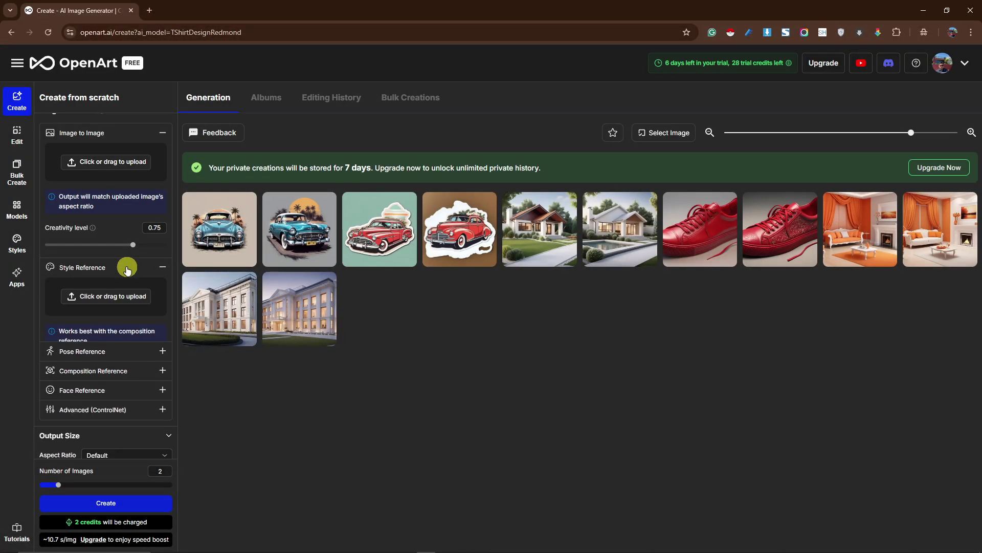
click(132, 271)
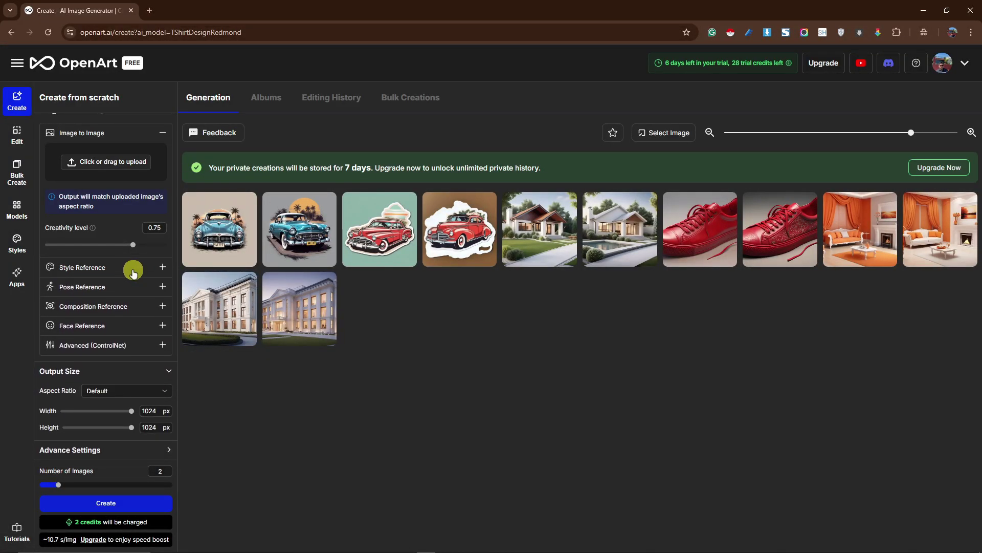
click(129, 347)
click(130, 350)
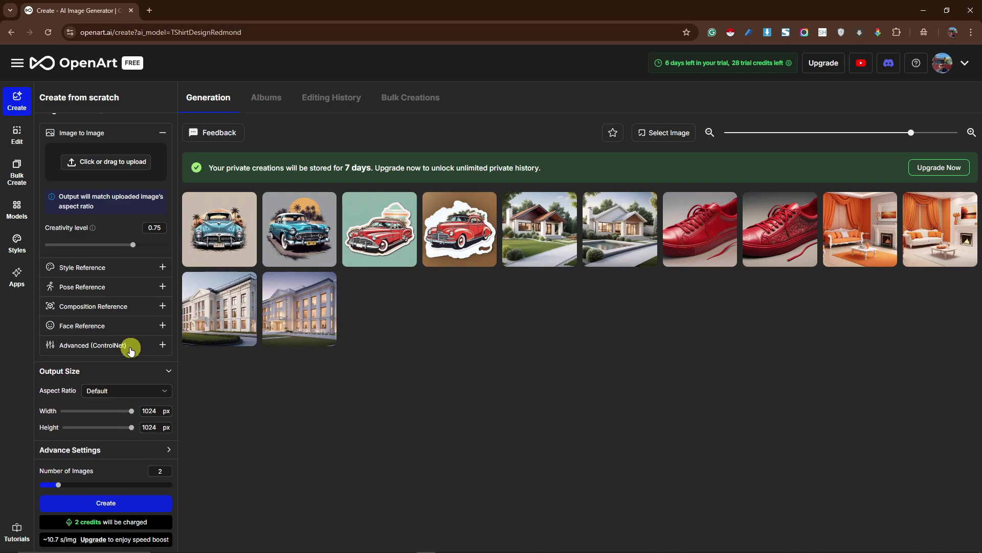
click(163, 372)
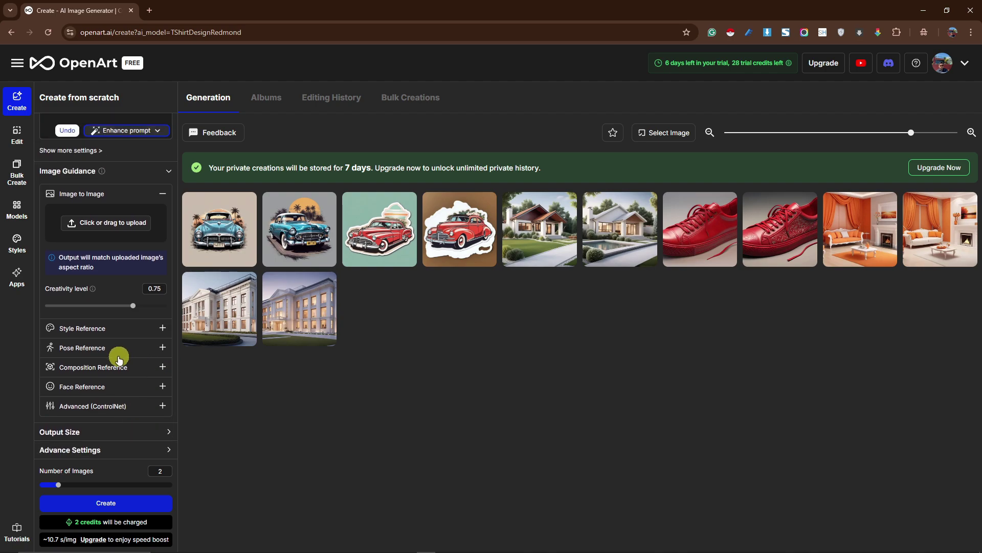
click(161, 451)
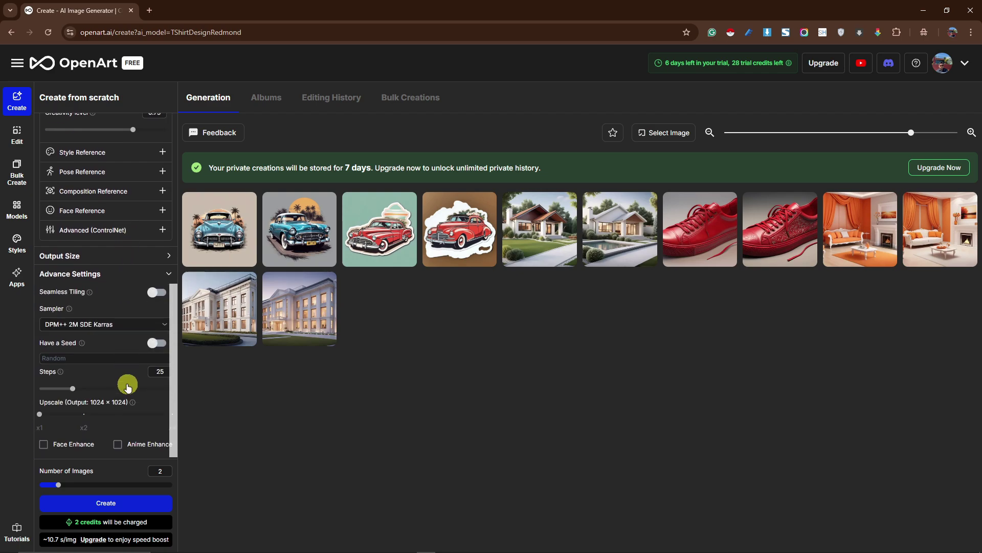
click(154, 256)
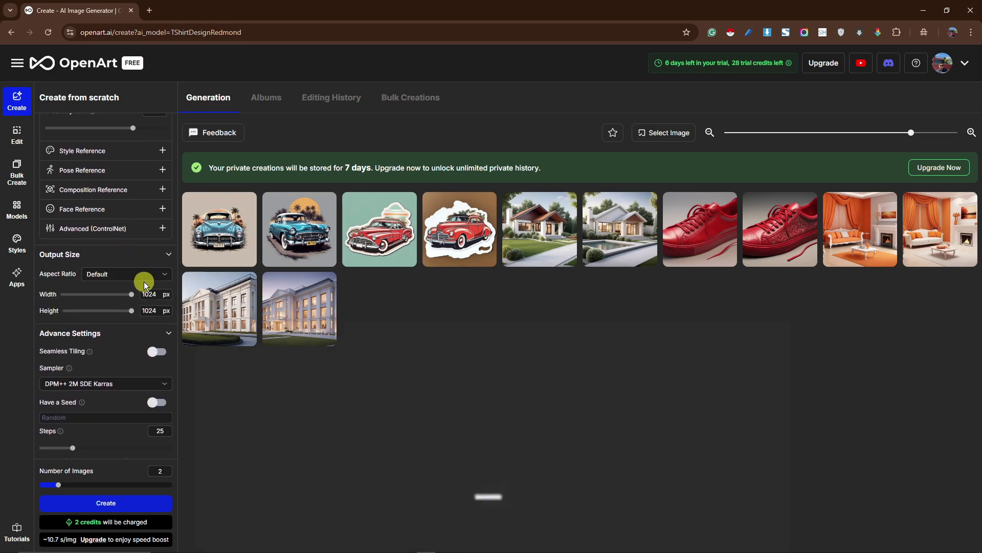
- Open the 'A modern building' Architecture render (2688 × 1504) beside its original sketch
scroll(143, 367, up, 4)
scroll(142, 367, up, 3)
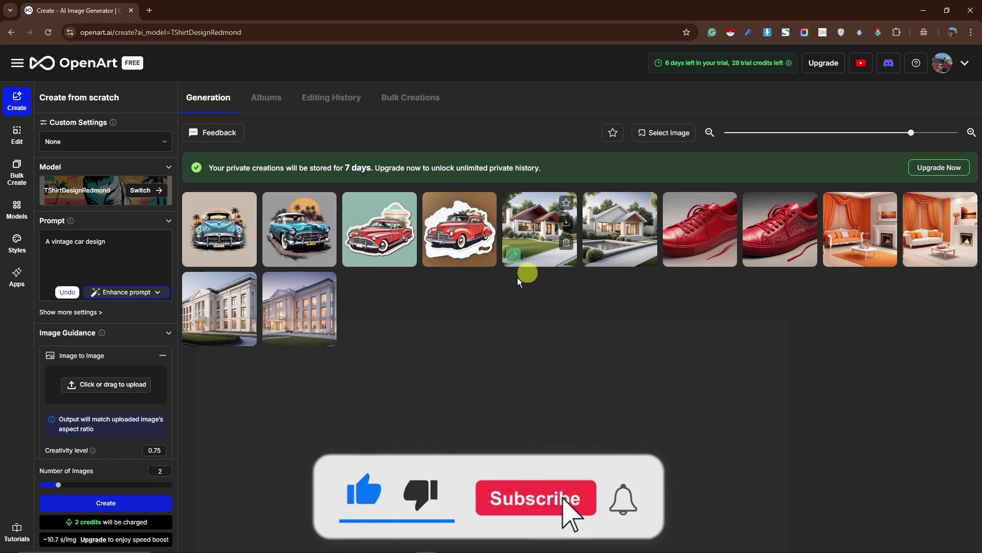
click(236, 294)
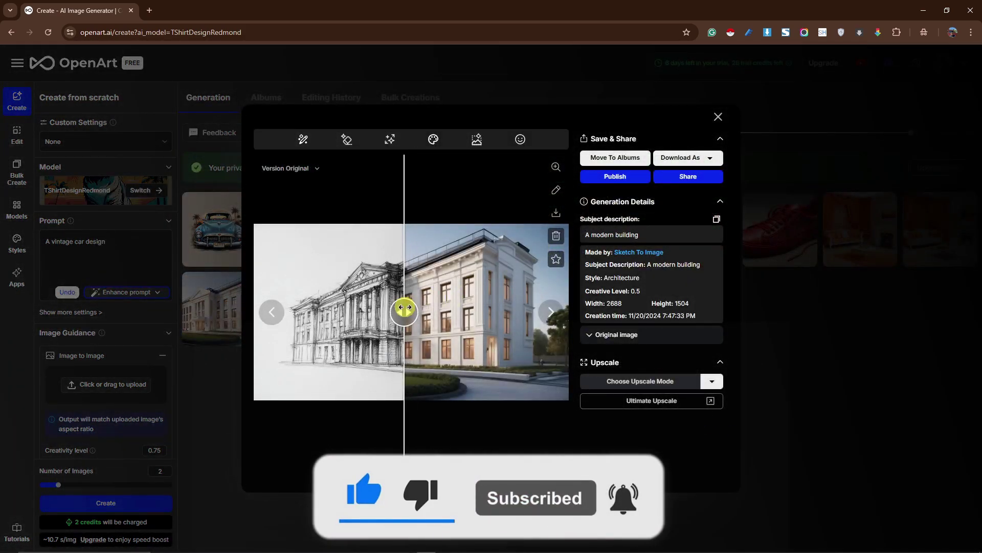